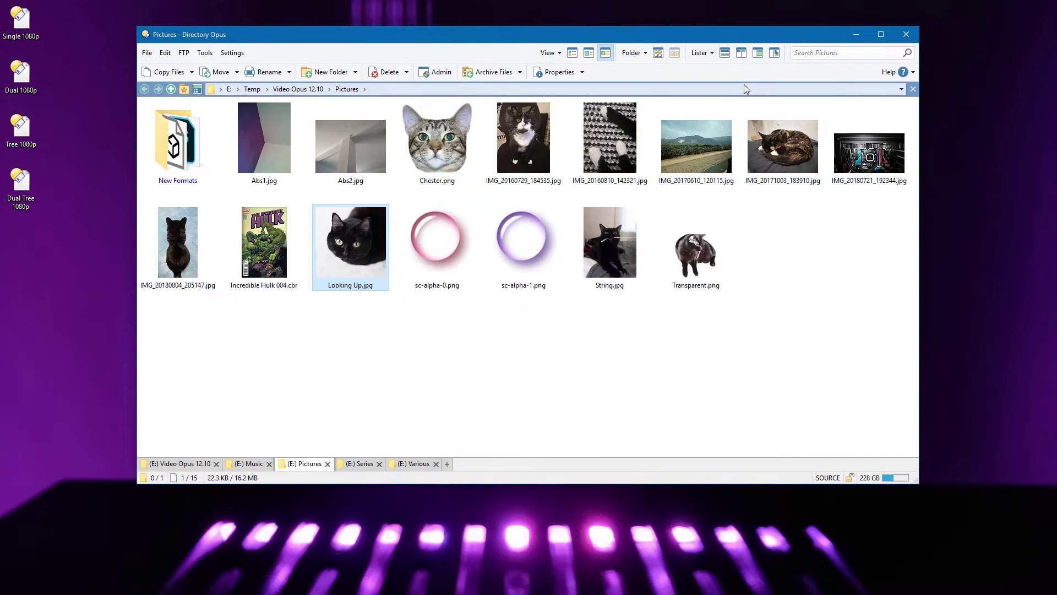
Open the viewer pane and preview sc-alpha-0.png, sc-alpha-1.png and Looking Up.jpg
click(773, 54)
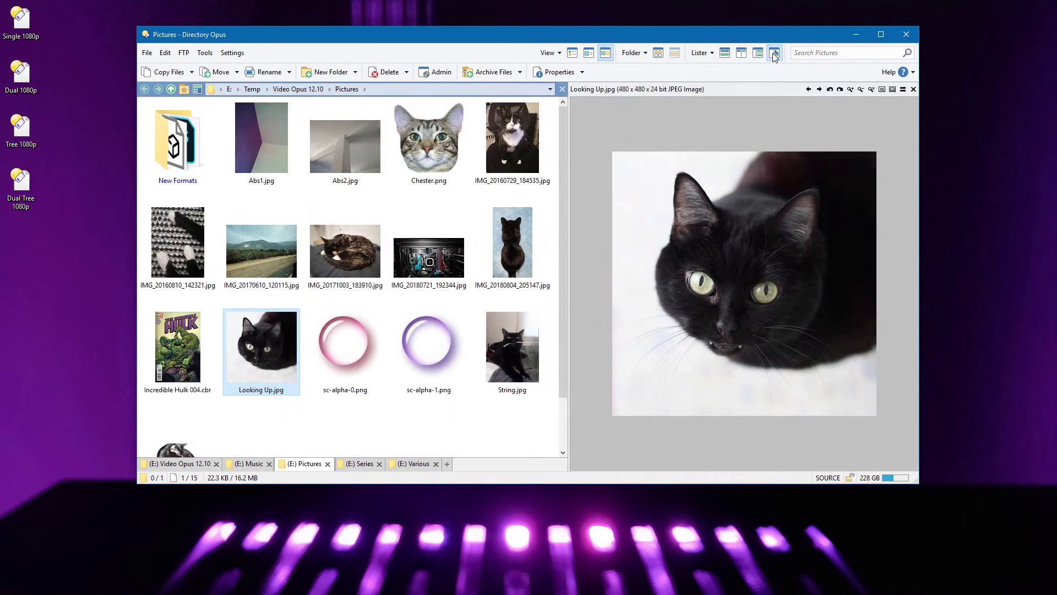
click(357, 332)
click(434, 331)
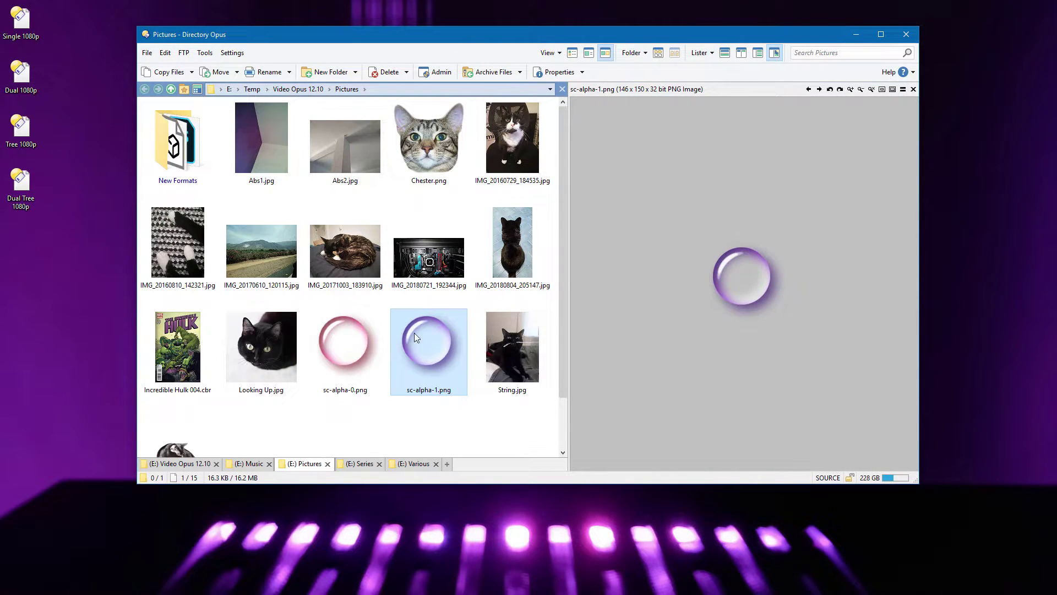
click(261, 345)
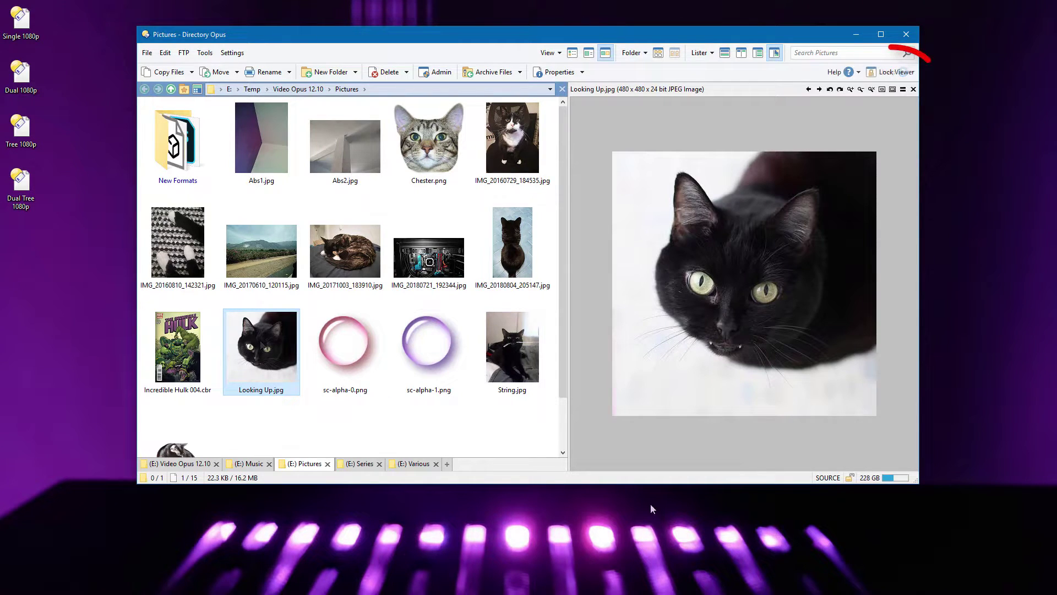
Lock the viewer on Looking Up.jpg, browse other photos, then unlock it
click(887, 72)
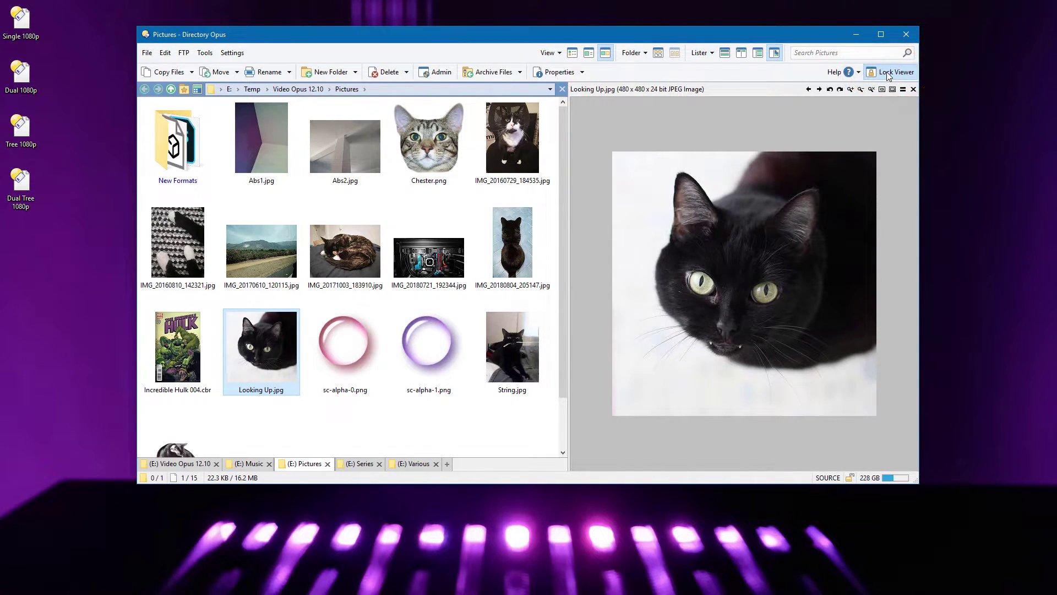
click(348, 358)
click(407, 351)
click(487, 349)
click(500, 249)
click(443, 255)
click(338, 254)
click(329, 345)
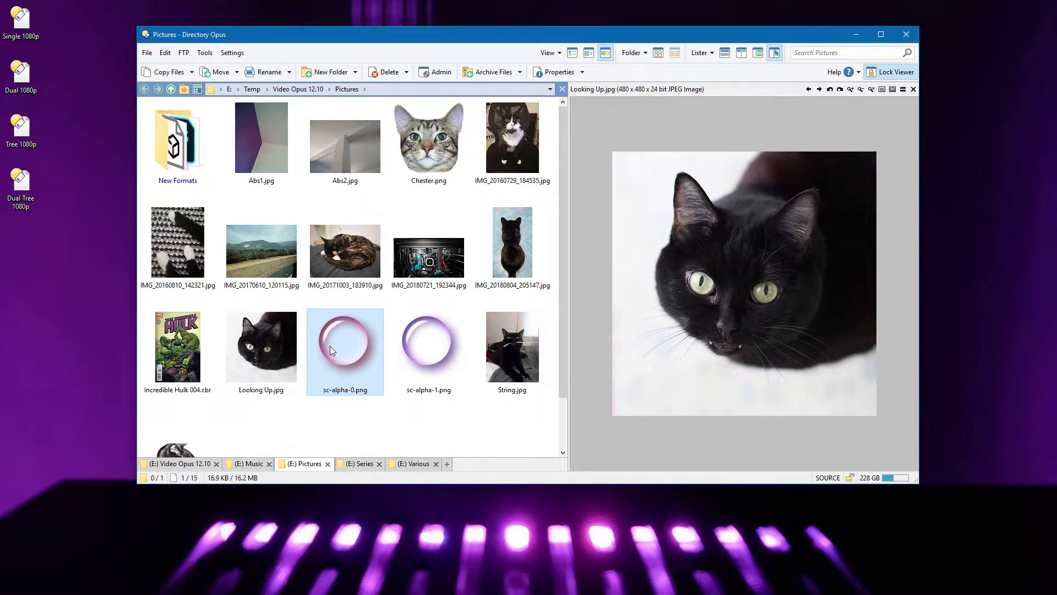
click(881, 72)
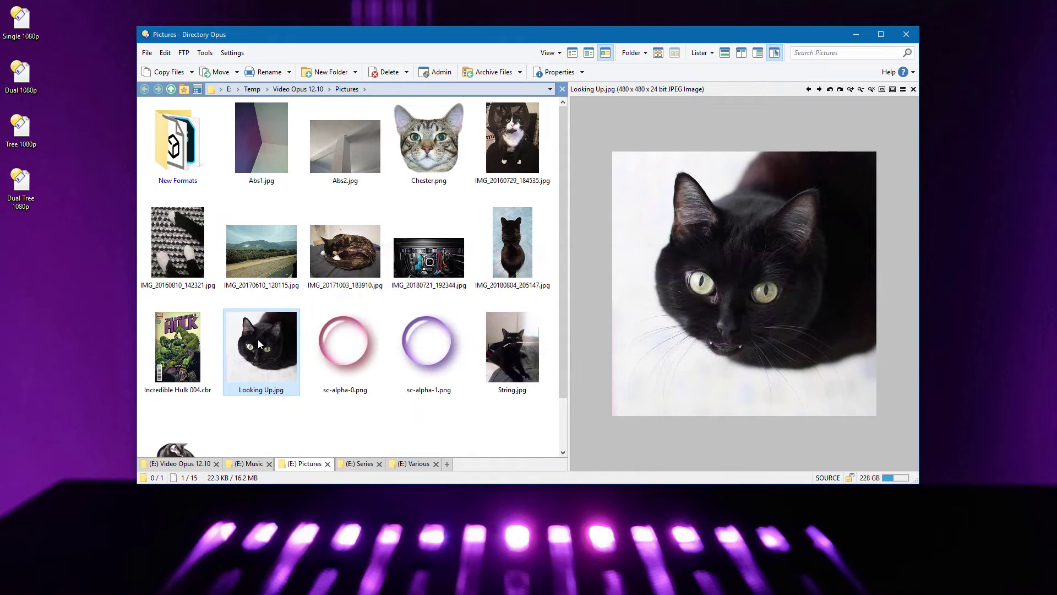
Enter toolbar customisation and add a new button to the toolbar
right_click(714, 70)
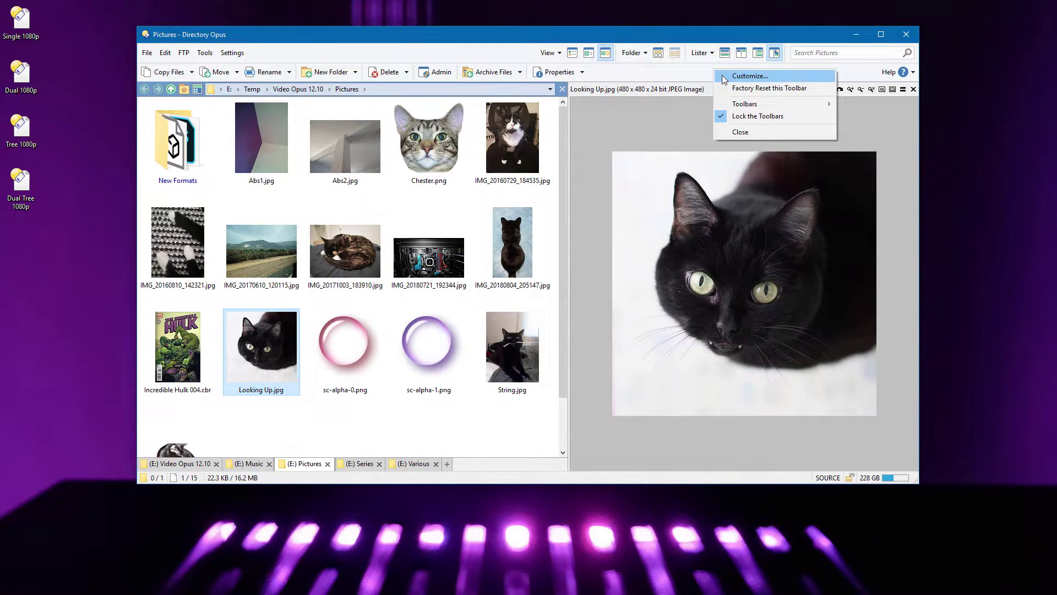
click(724, 77)
right_click(692, 74)
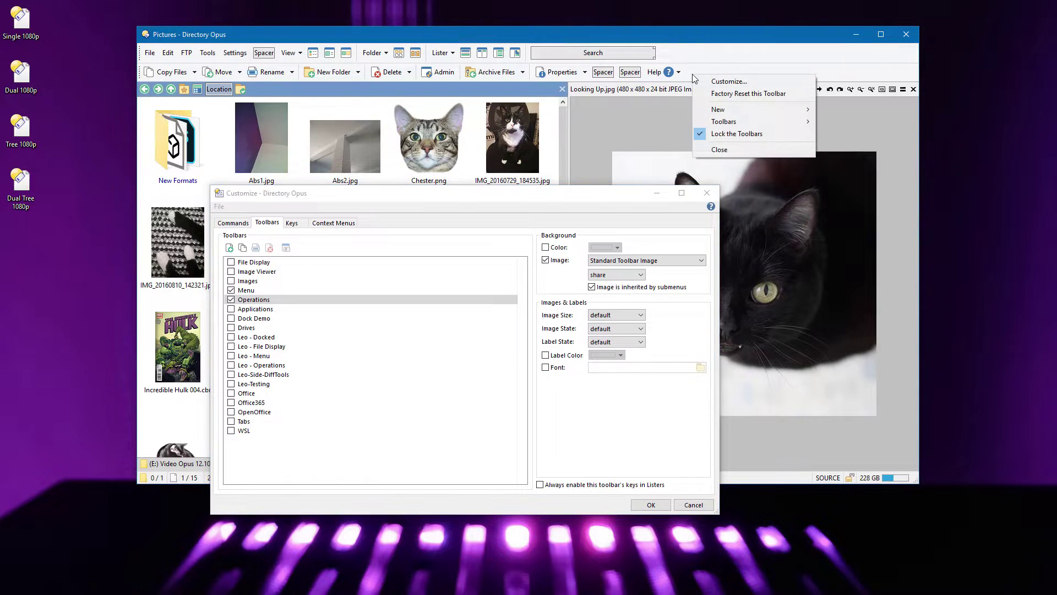
mouse_move(722, 110)
click(822, 109)
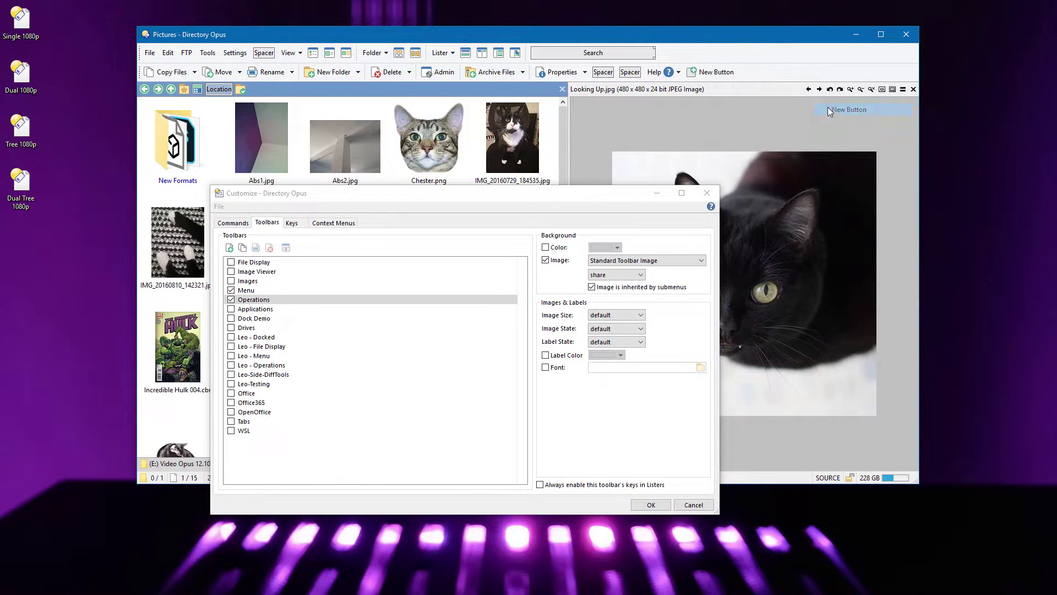
Label the new button 'Lock View' and give it the lock icon
double_click(704, 72)
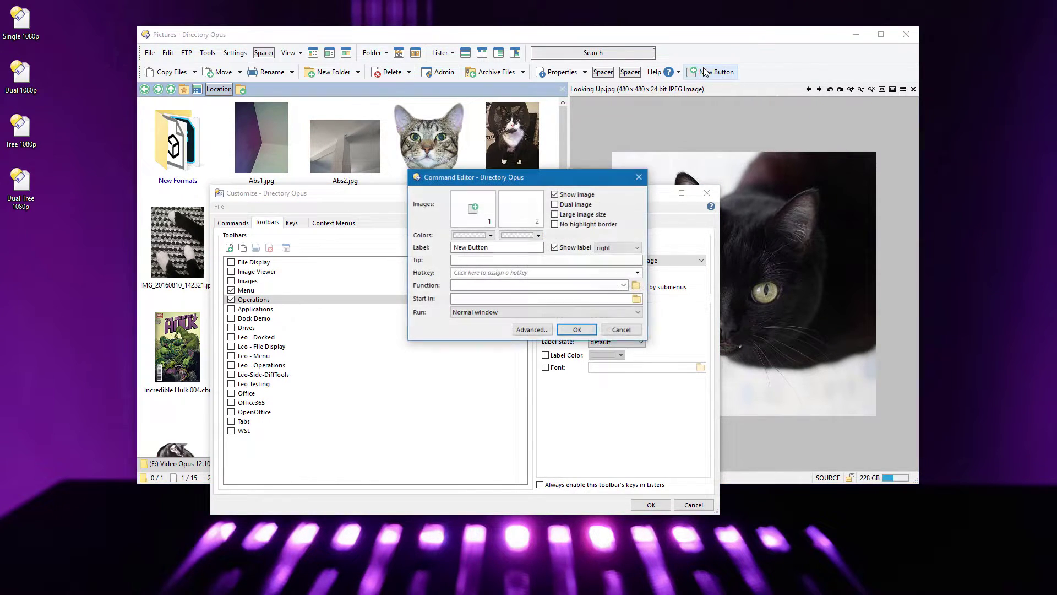
triple_click(503, 247)
text(Lock Viewer)
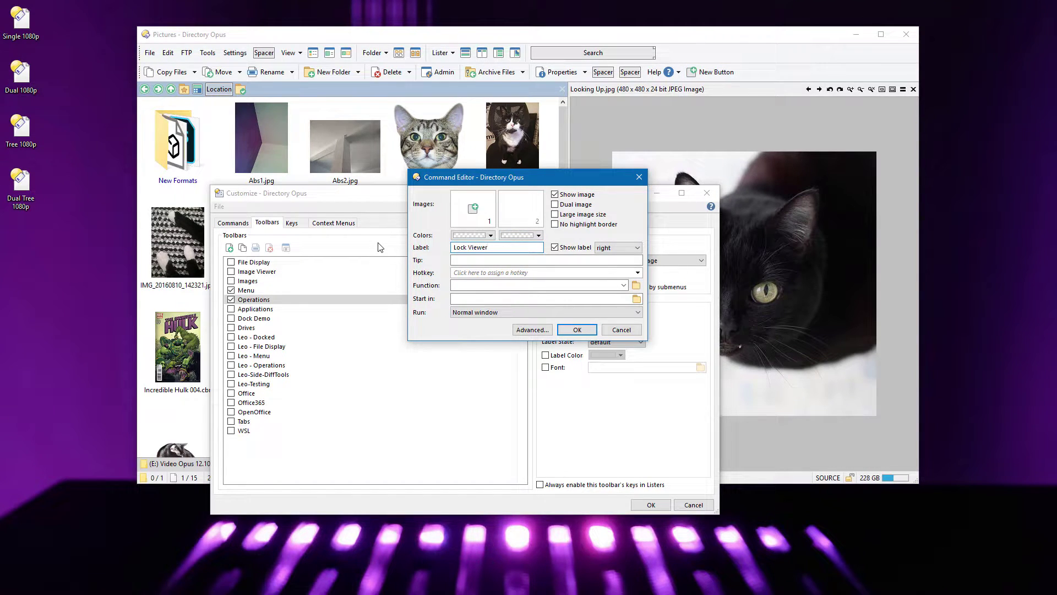
click(473, 209)
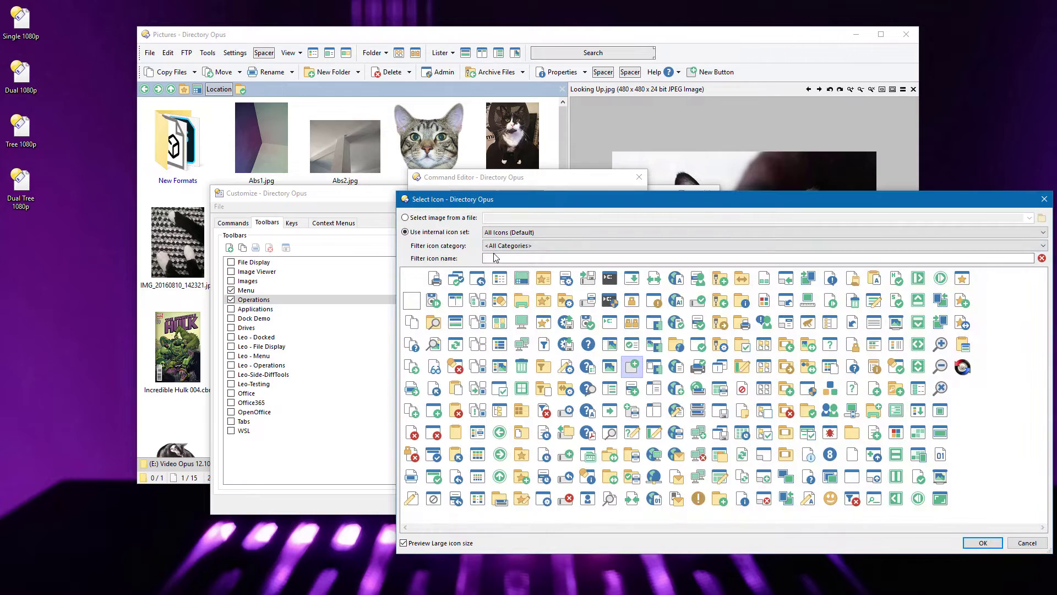
click(494, 257)
text(lock)
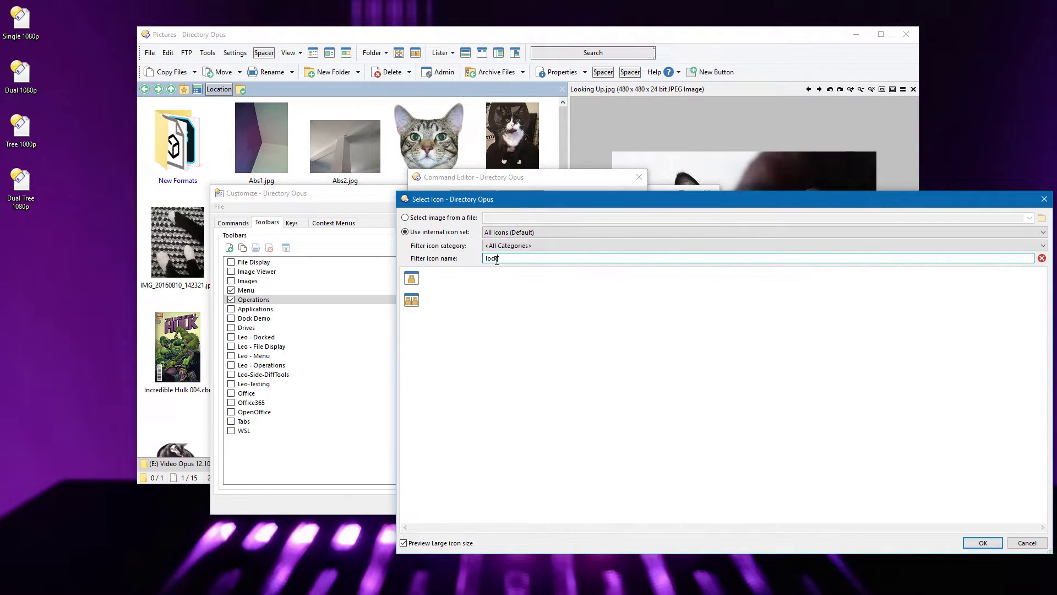
double_click(418, 283)
Set the button's command to Set VIEWPANELOCK=Toggle and save it
click(533, 330)
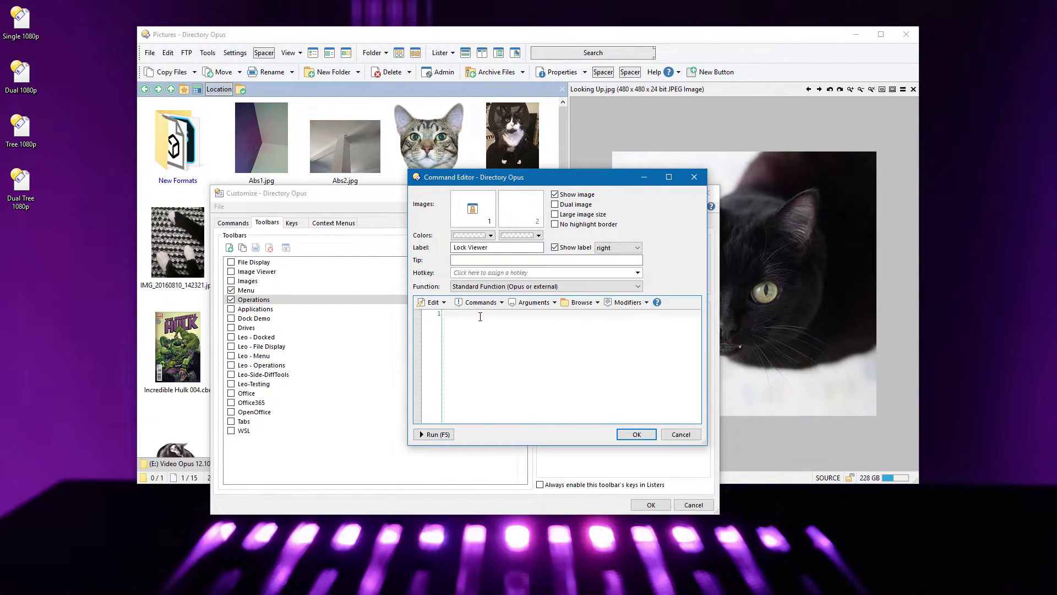
click(477, 303)
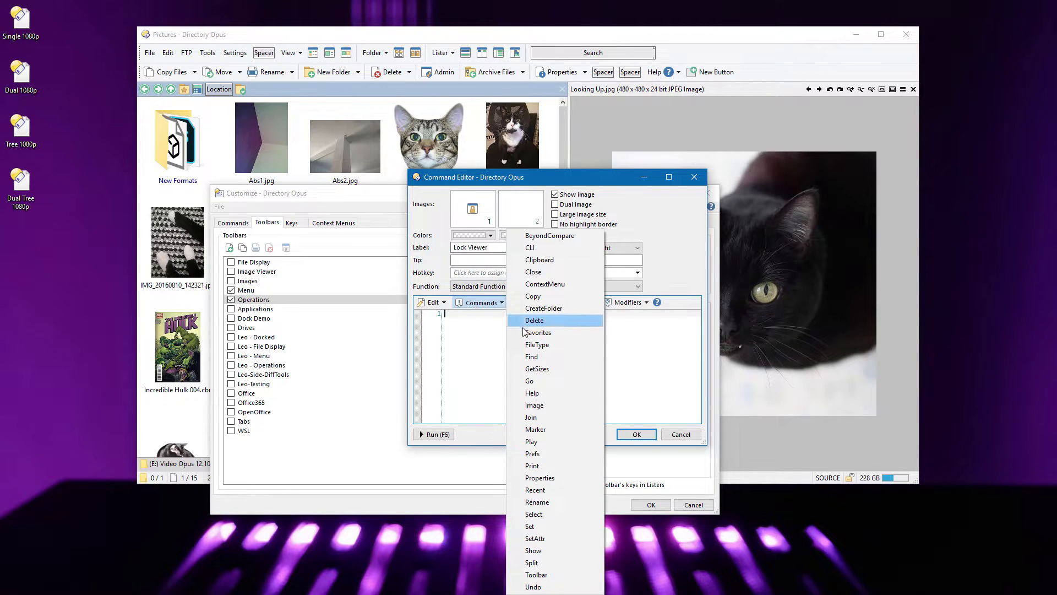
click(529, 526)
click(531, 303)
mouse_move(954, 187)
click(521, 211)
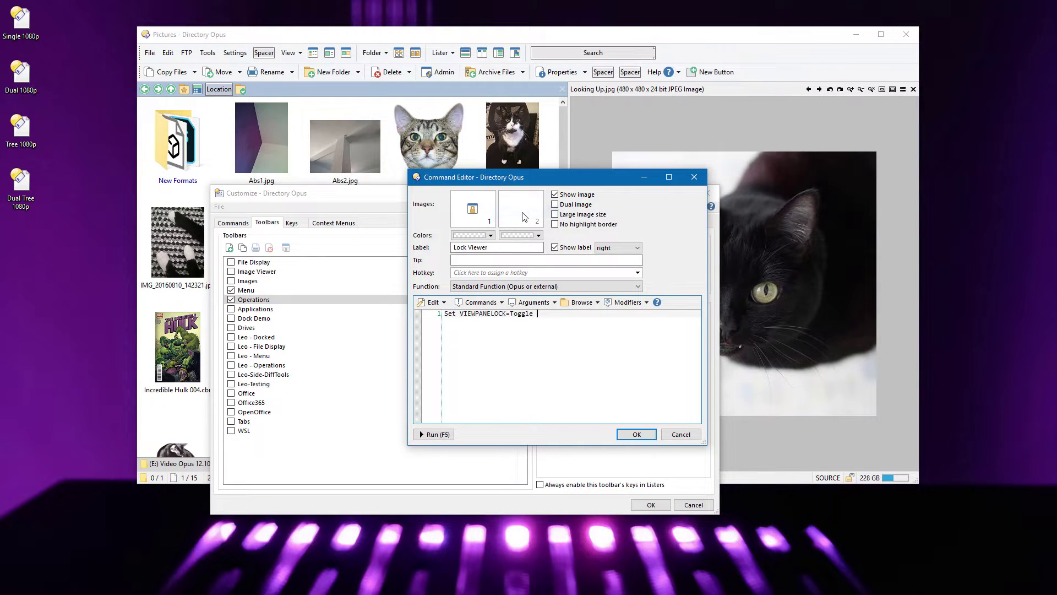
click(636, 434)
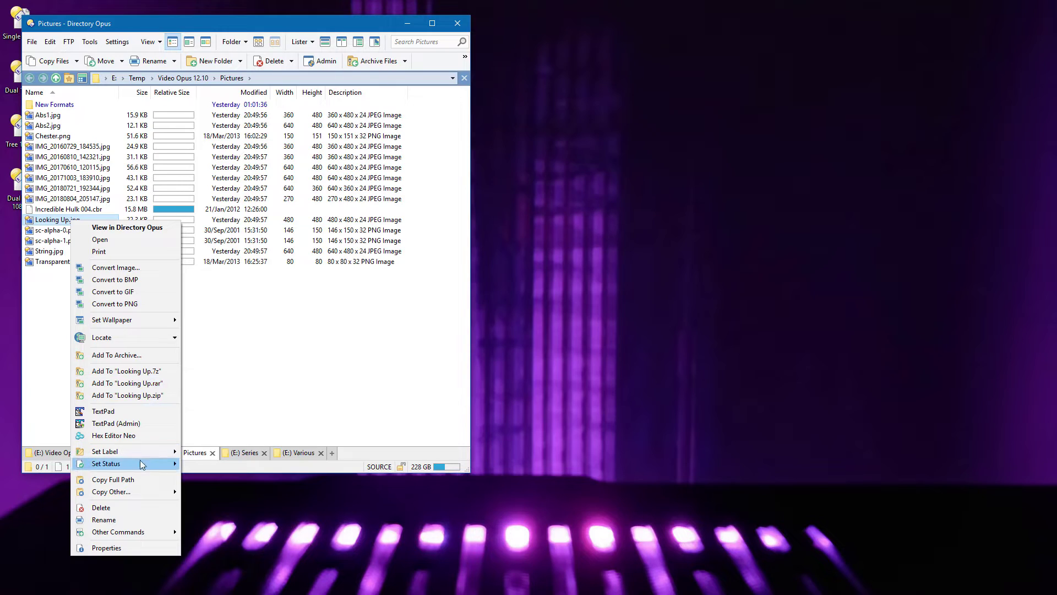
Give Looking Up.jpg the Cat status and open it in the standalone viewer
mouse_move(151, 464)
click(212, 465)
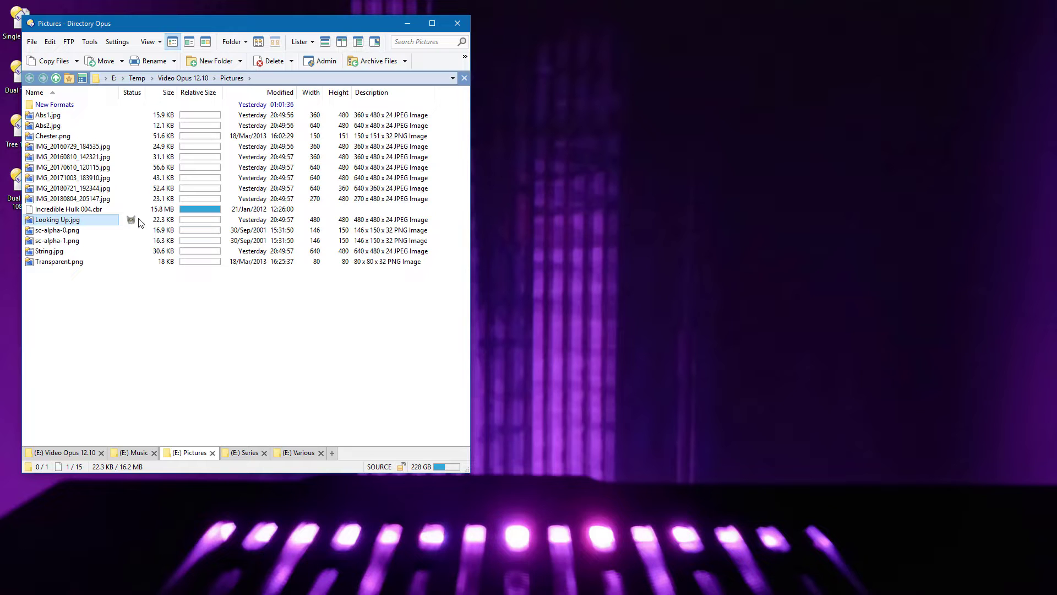
double_click(97, 219)
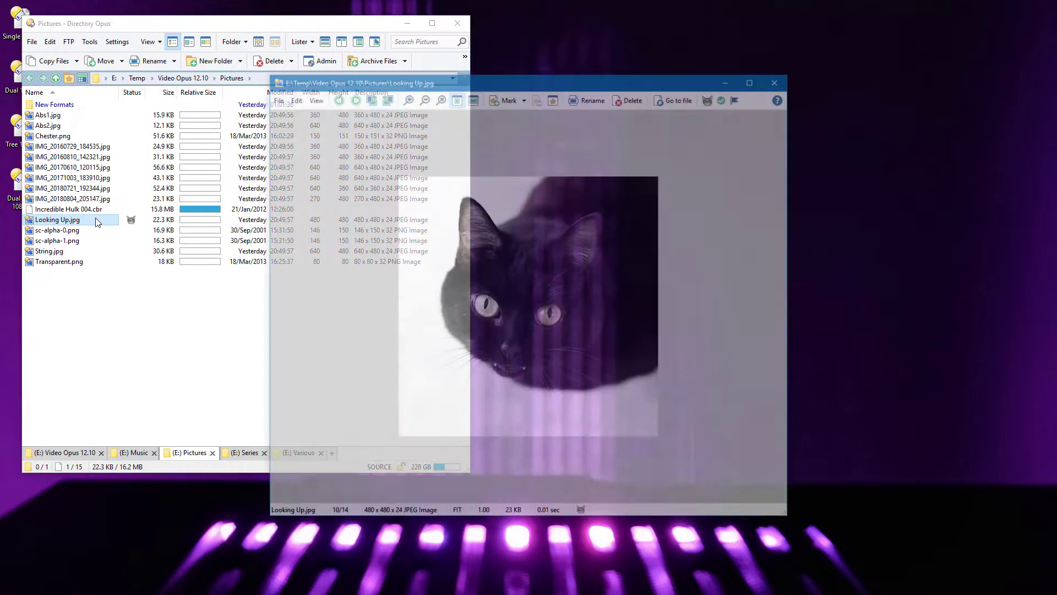
drag(321, 88, 532, 35)
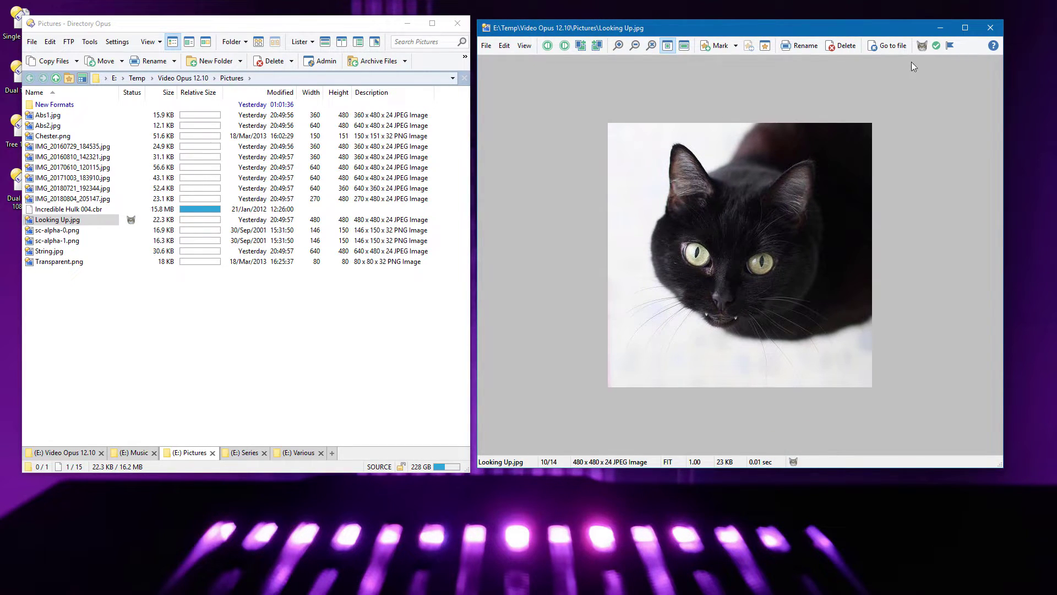
Toggle Checked off again, then tag IMG_20180804_205147.jpg and IMG_20171003_183910.jpg as Cat
click(936, 47)
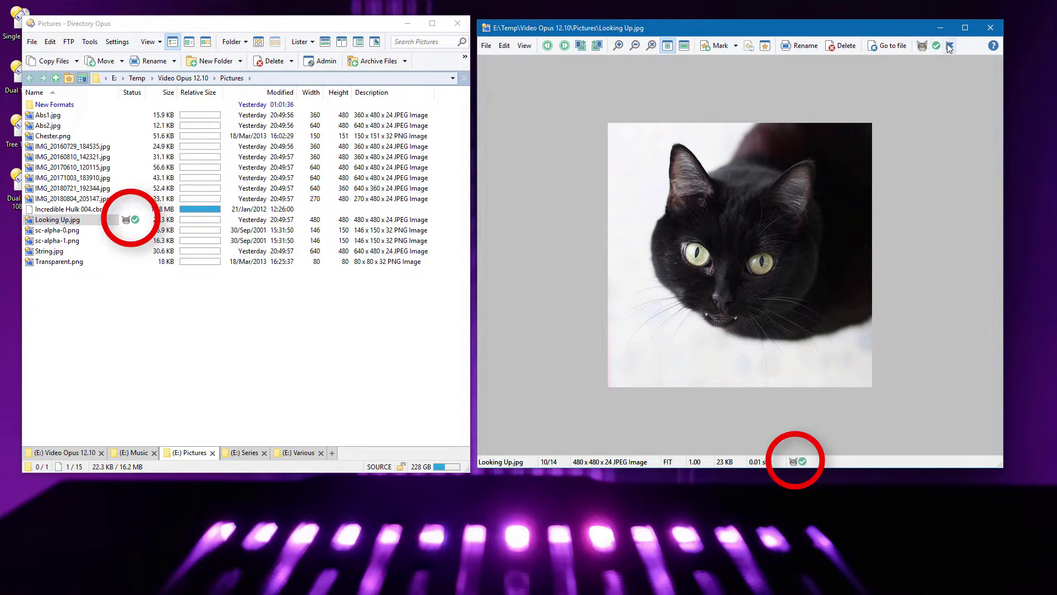
click(936, 47)
key(Left)
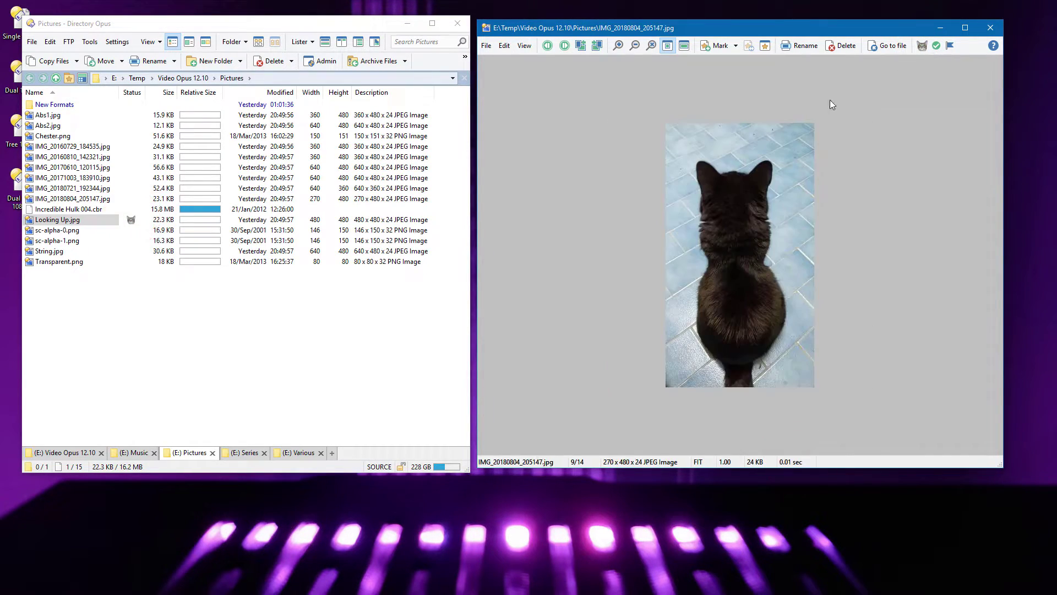
click(922, 45)
key(Left)
Flag IMG_20170610_120115.jpg and give Cat status to the next two earlier photos
key(Left)
click(922, 45)
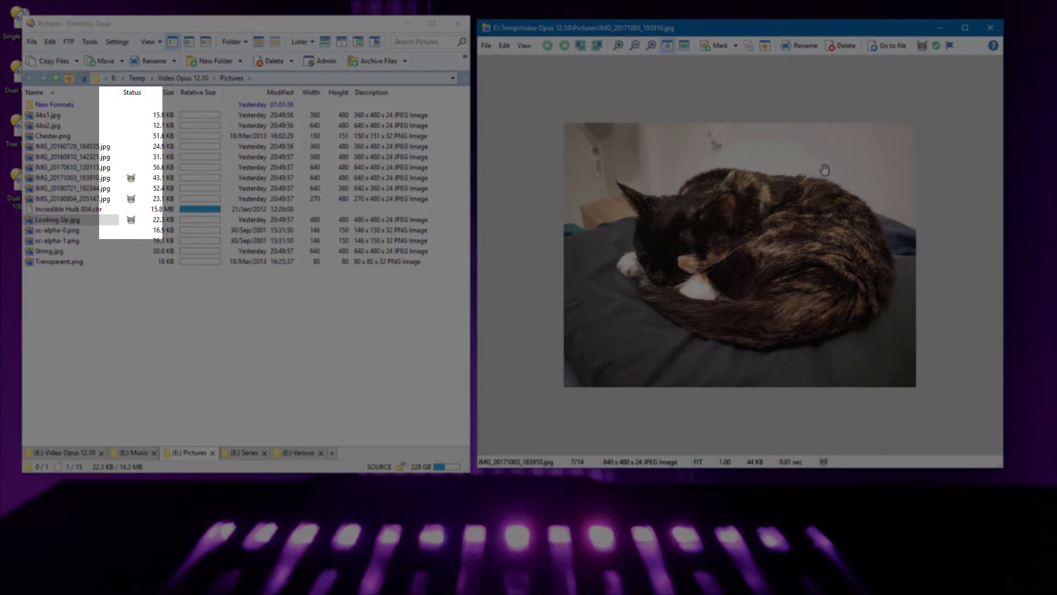
key(Left)
click(949, 45)
key(Left)
click(922, 45)
key(Left)
click(922, 46)
key(Left)
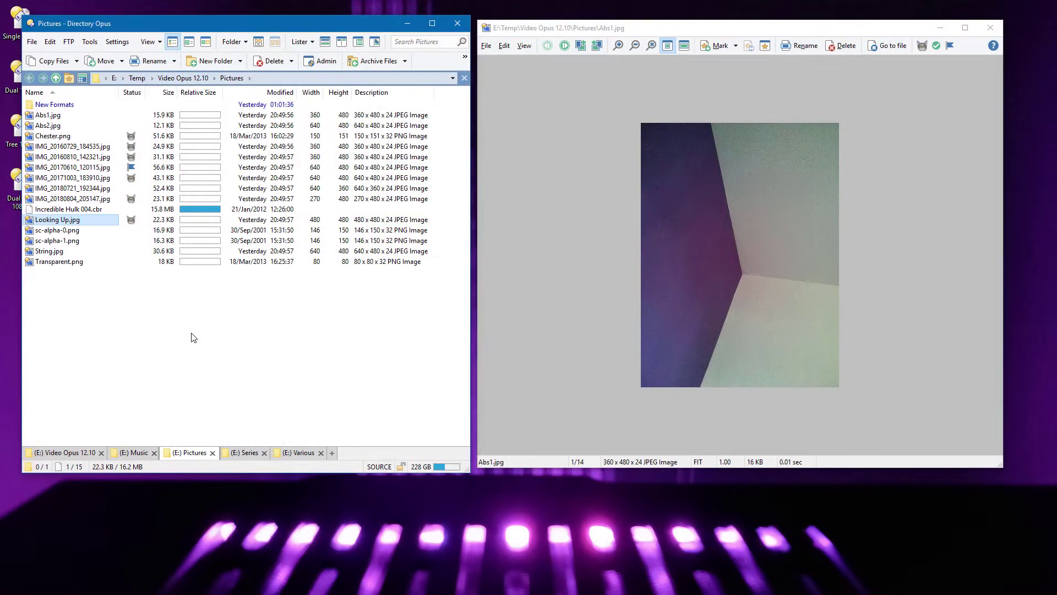
Run >properties from the image viewer's command bar to reach the Customize Keys list
text(>properties)
key(Return)
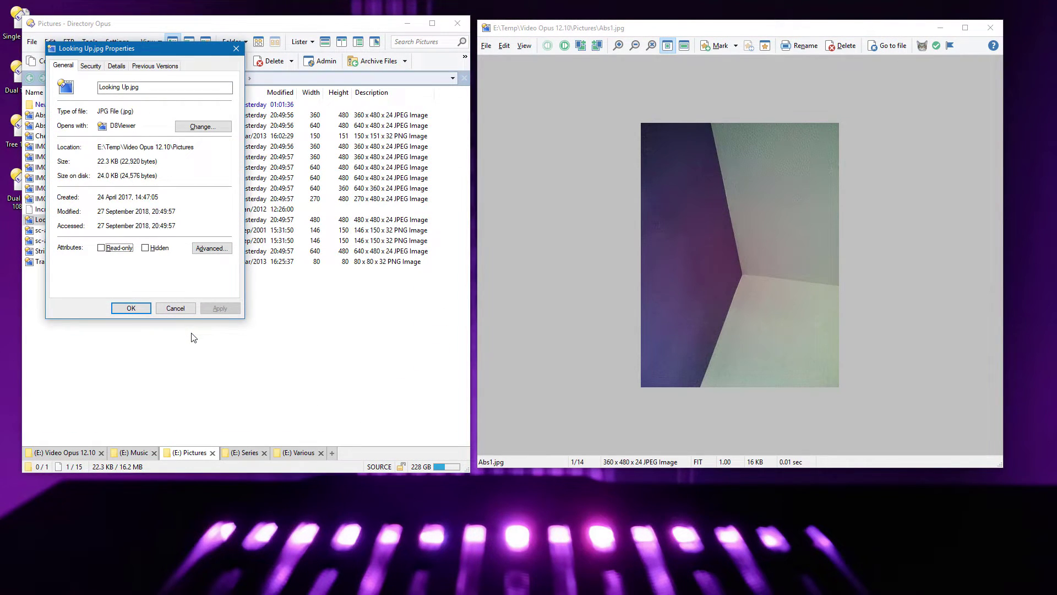
key(Escape)
click(565, 331)
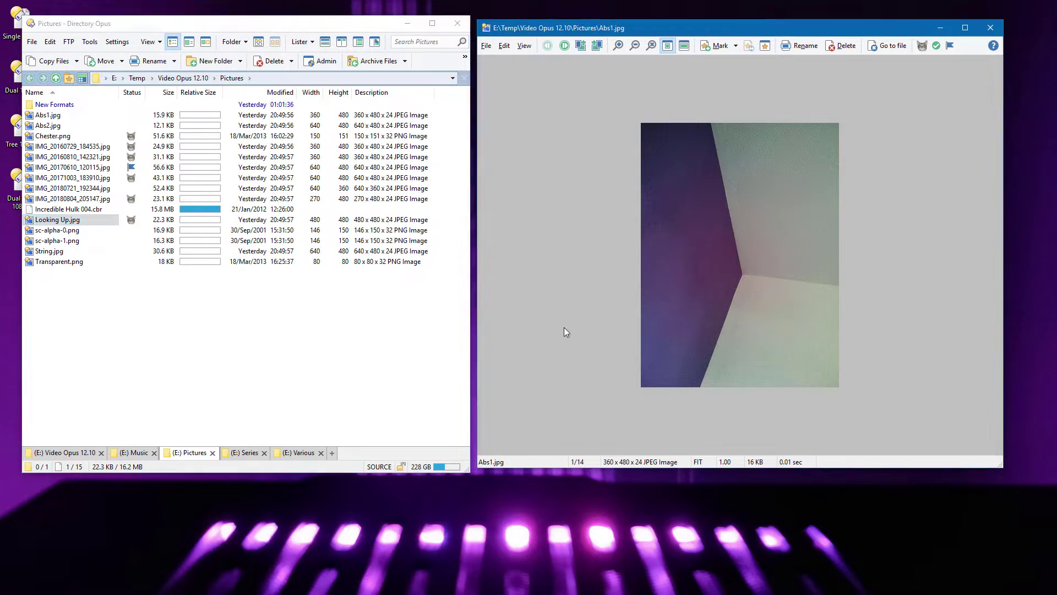
text(>properties)
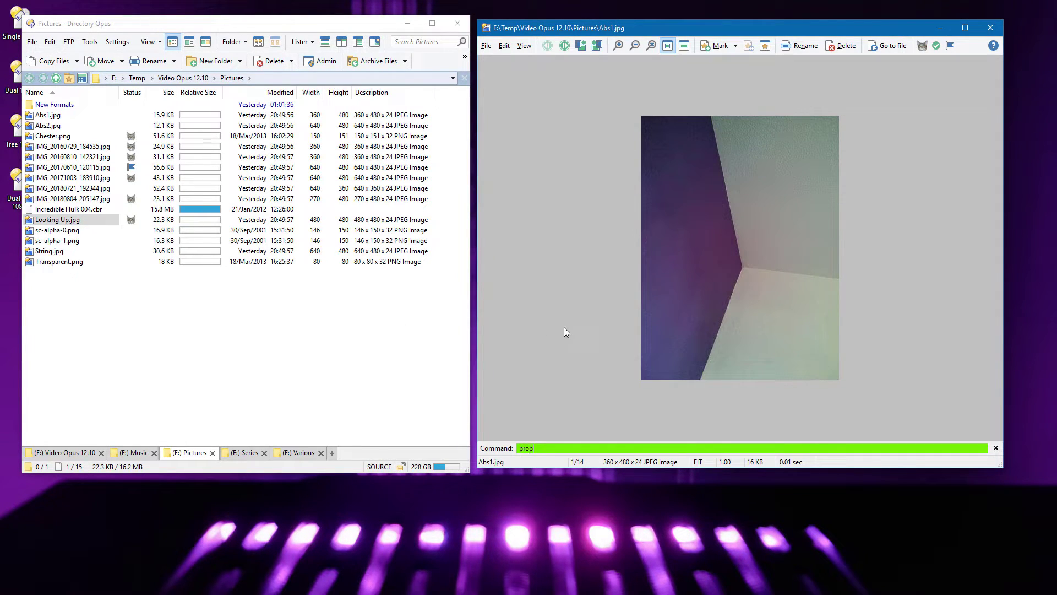
key(Return)
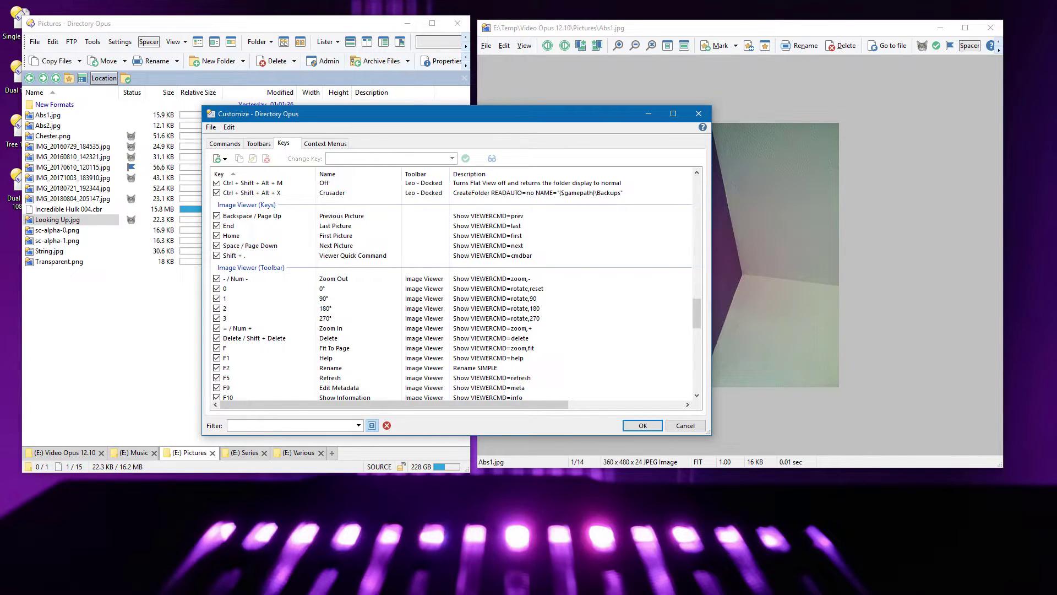
Filter hotkeys by 'Shift + .' and show the New hotkey type choices
click(297, 425)
text(Shift + .)
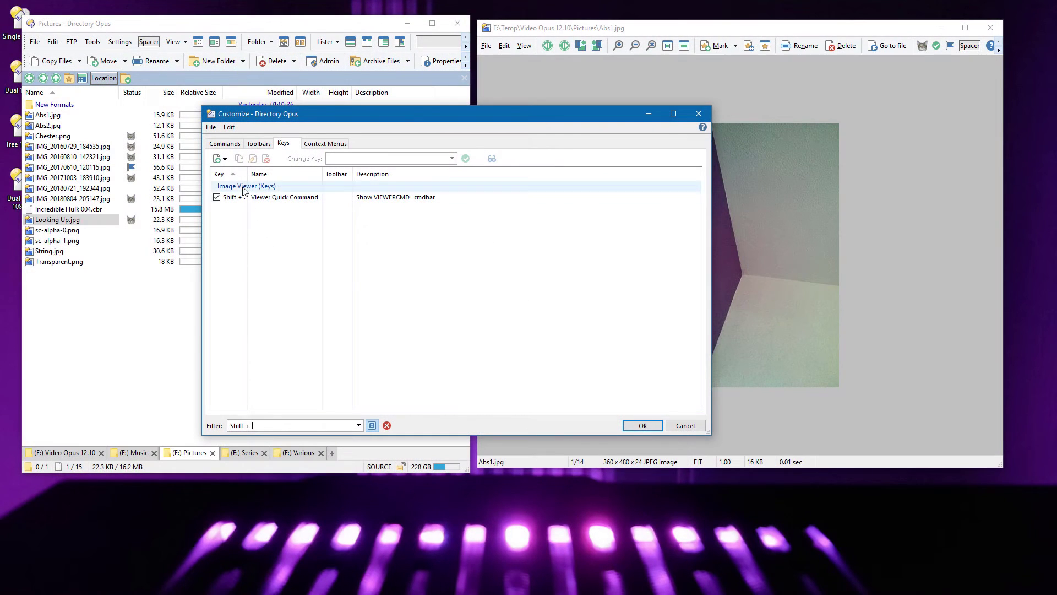
click(223, 159)
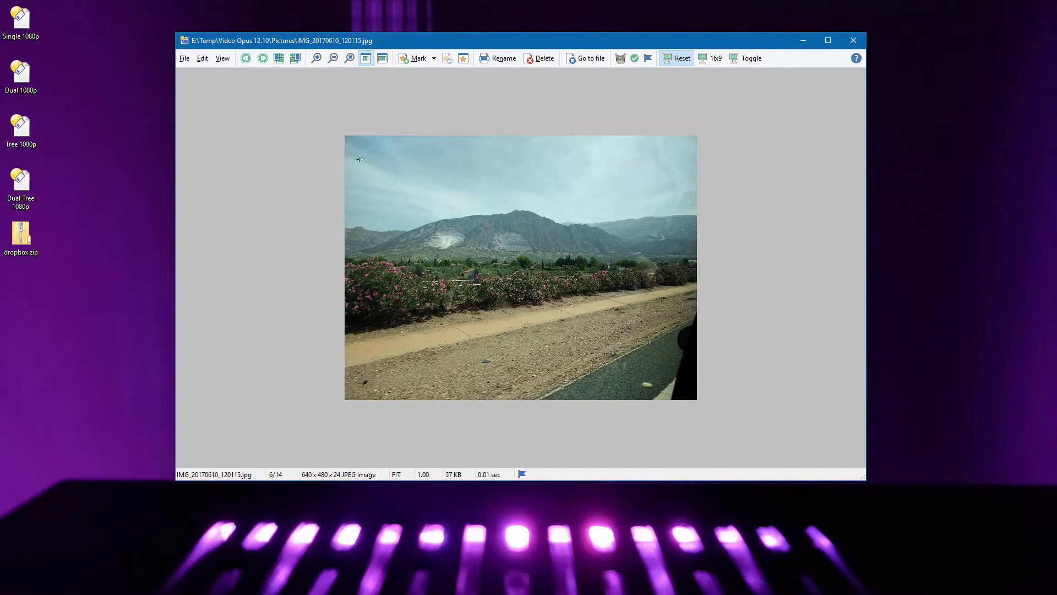
Draw free and 16:9 selections on the photo, then reset to free proportions
drag(360, 159, 621, 360)
ctrl+shift+right_click(715, 59)
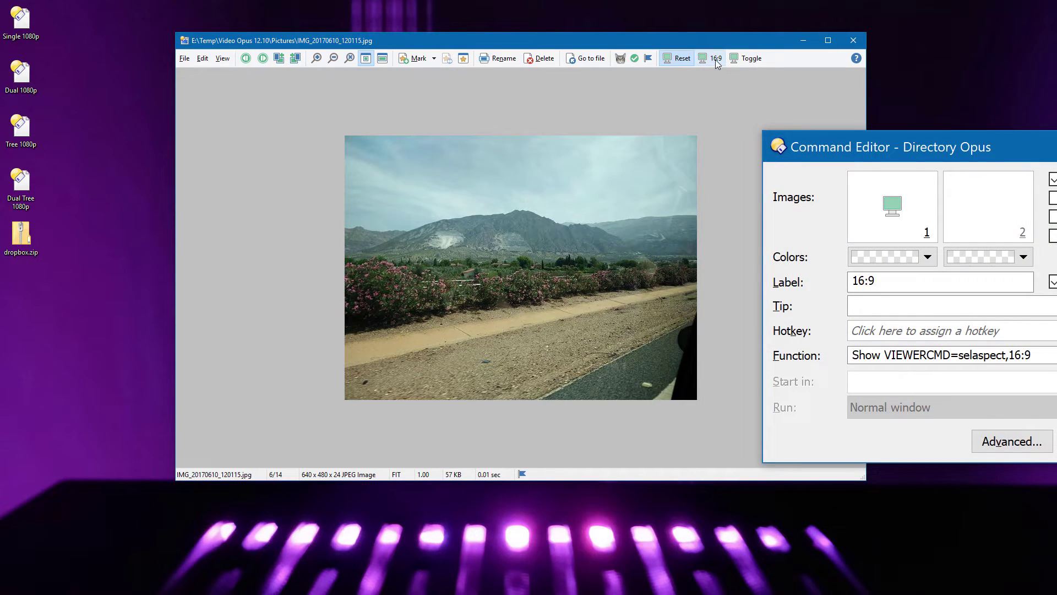
click(716, 59)
drag(380, 163, 616, 334)
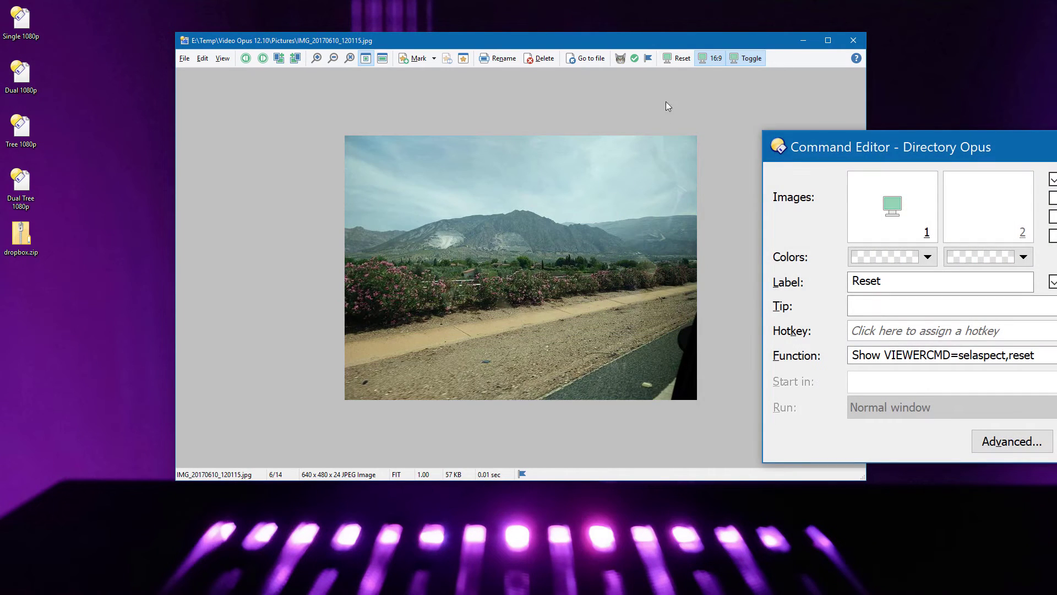
click(670, 61)
drag(389, 156, 608, 301)
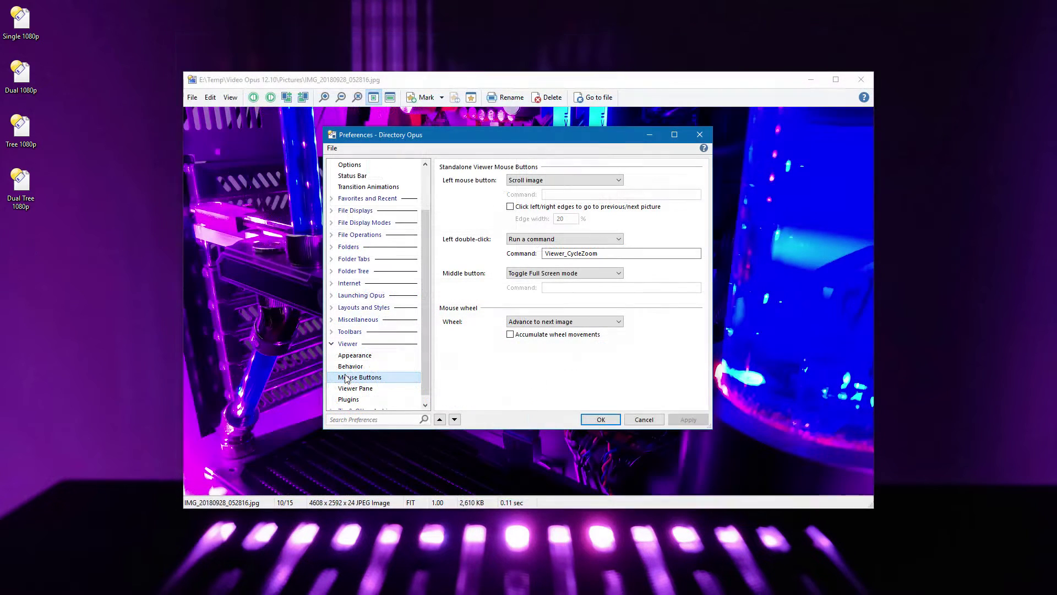
Set the mouse wheel to Zoom, test zooming the photo, then show the Left button choices
click(578, 324)
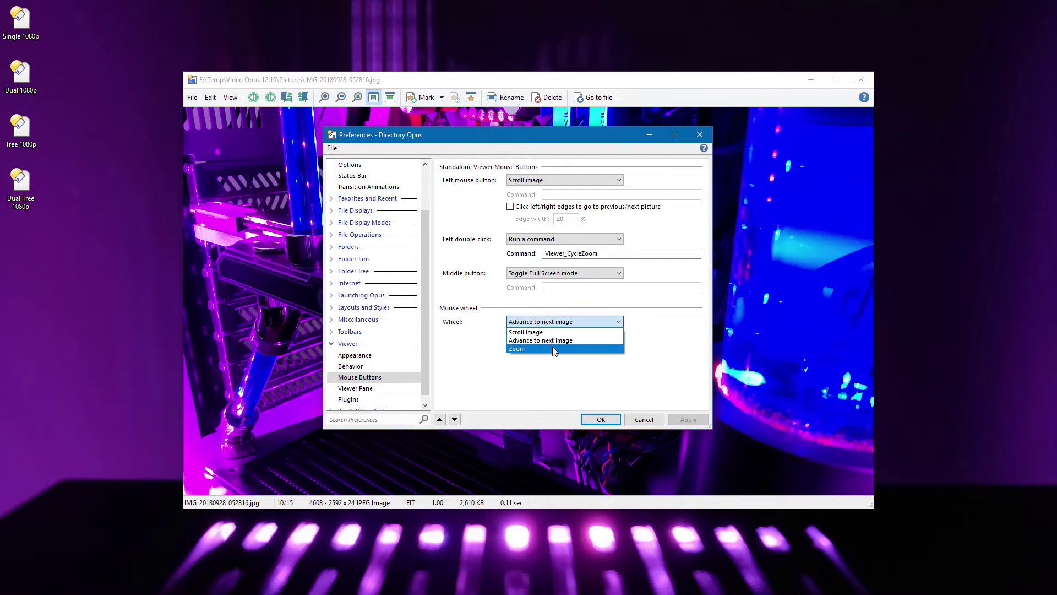
click(553, 349)
key(Return)
scroll(480, 312, up, 4)
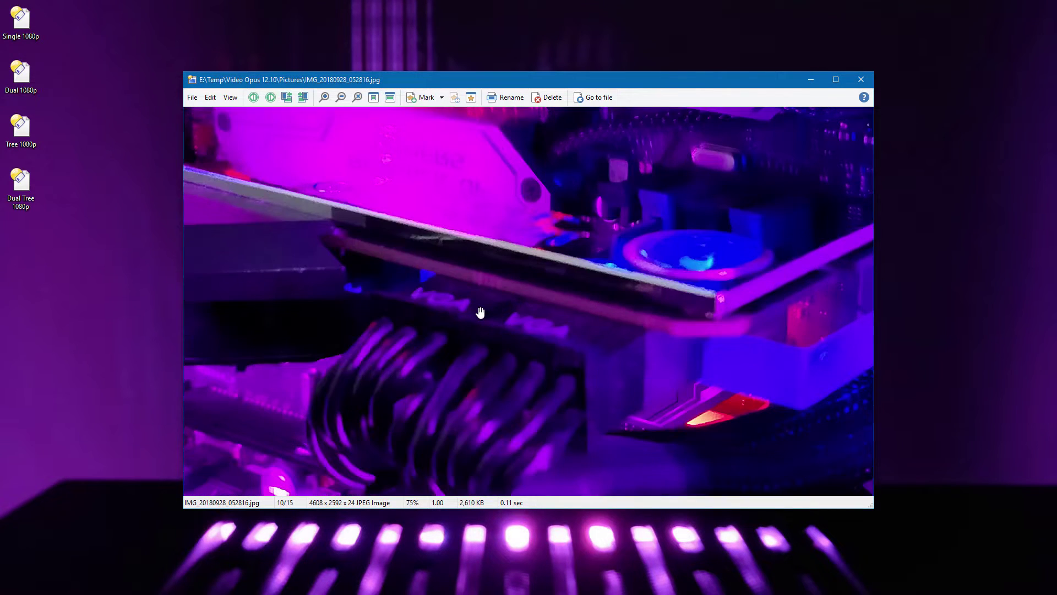
scroll(480, 312, down, 2)
scroll(480, 312, down, 2)
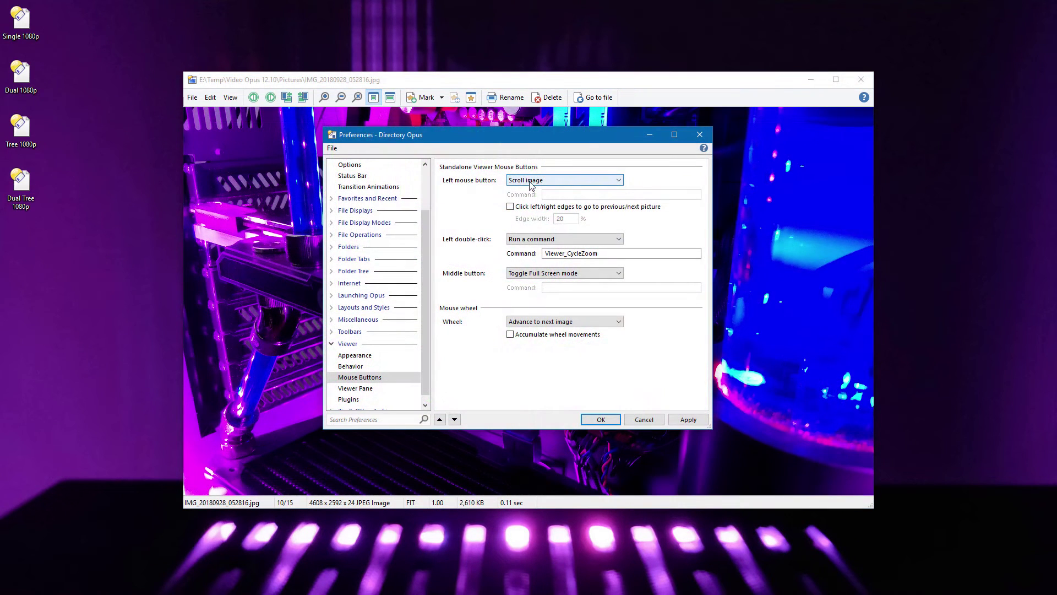
click(539, 180)
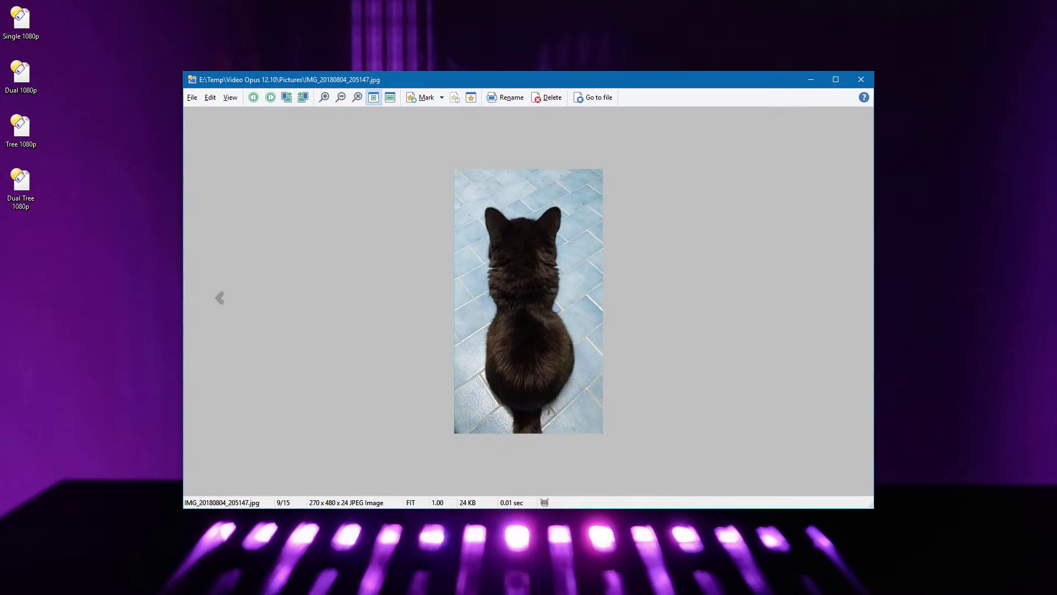
Move between pictures by clicking the viewer image's left and right edges
key(Left)
click(219, 298)
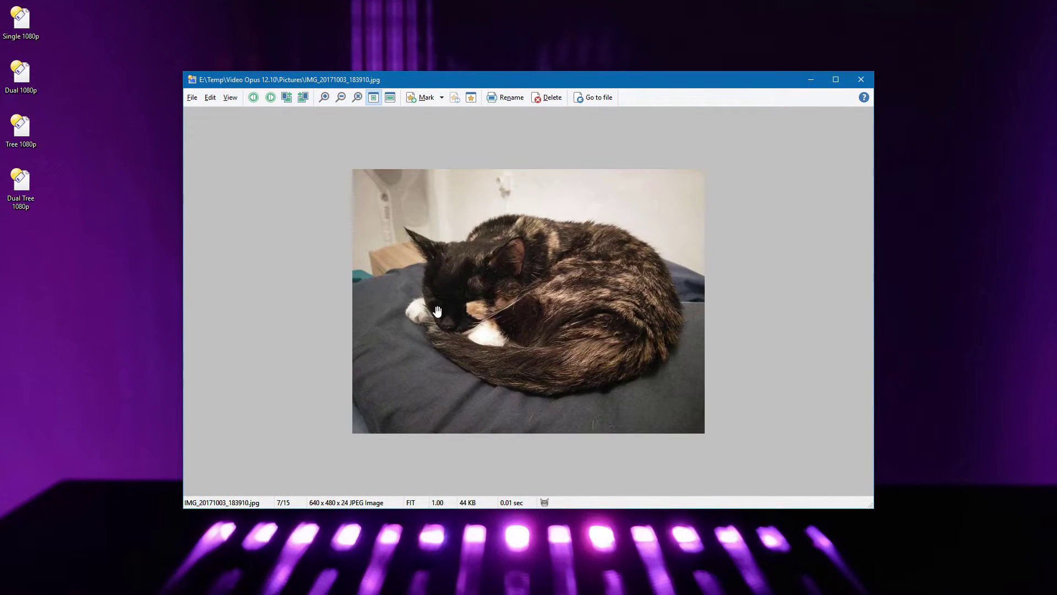
click(813, 305)
click(817, 305)
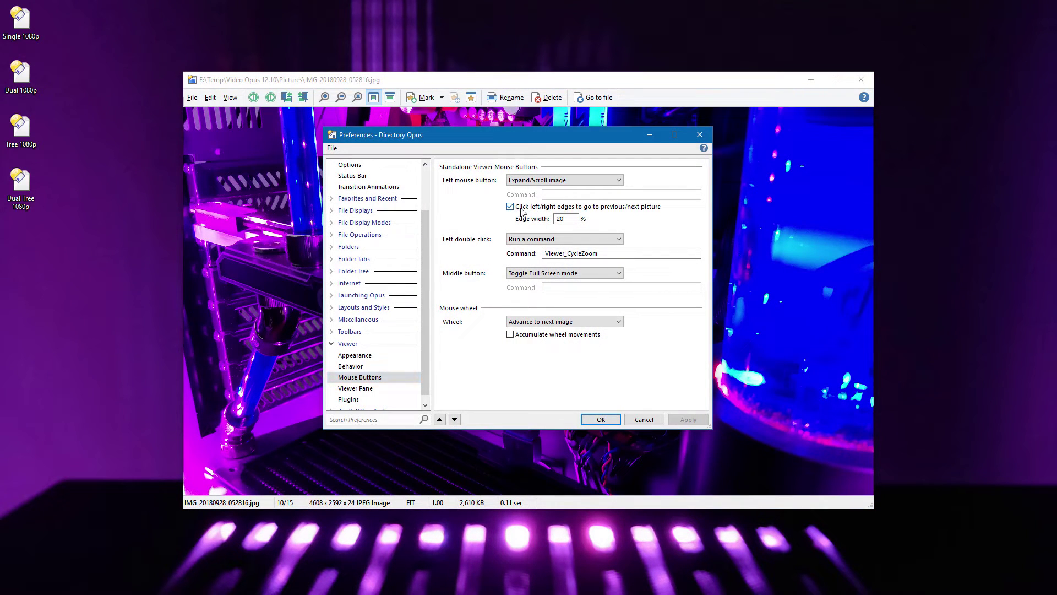
Turn off 'Click left/right edges' and inspect the middle and double-click actions without changes
click(520, 207)
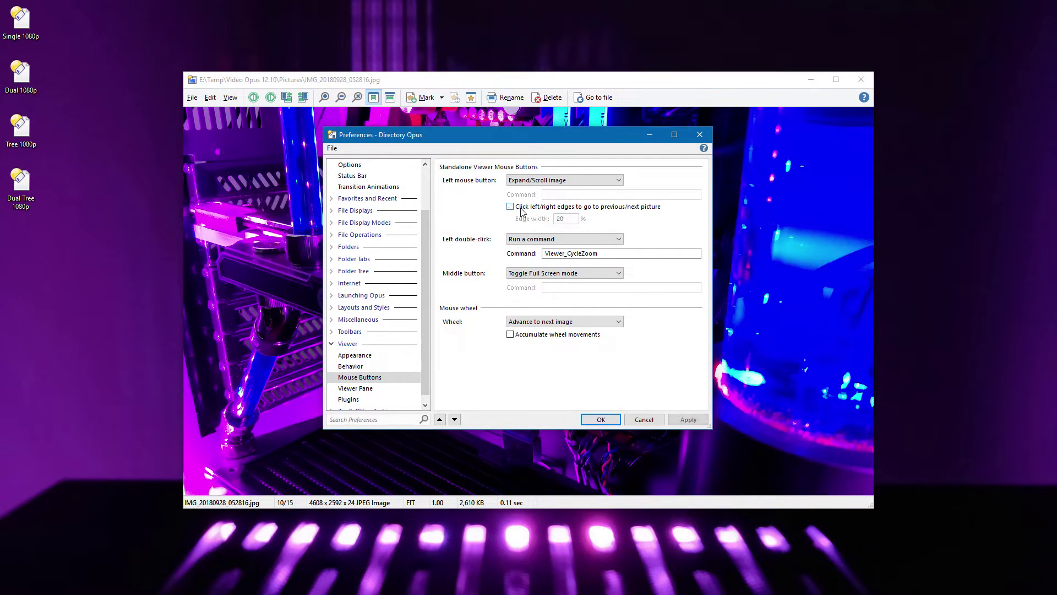
click(532, 276)
click(532, 276)
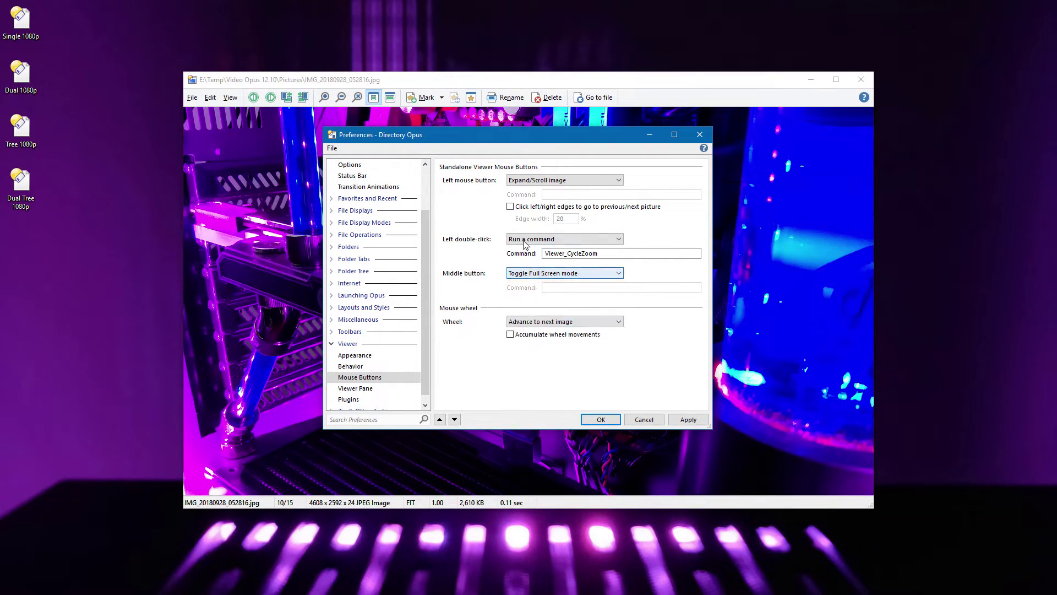
click(524, 241)
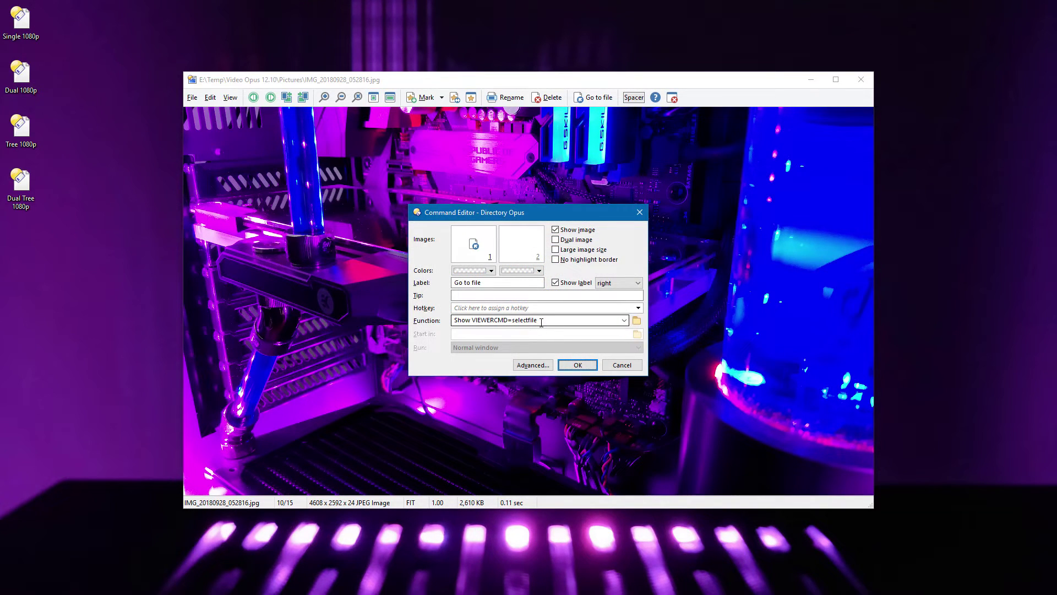
click(622, 365)
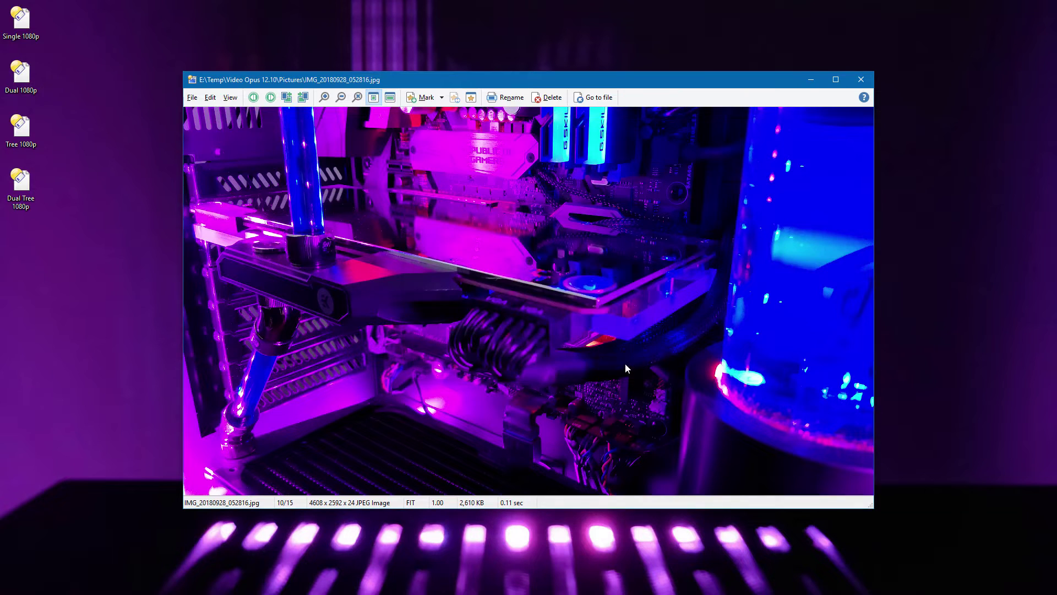
Locate the viewed photo in a Lister, open IMG_20160729_184535.jpg and step forward
click(594, 98)
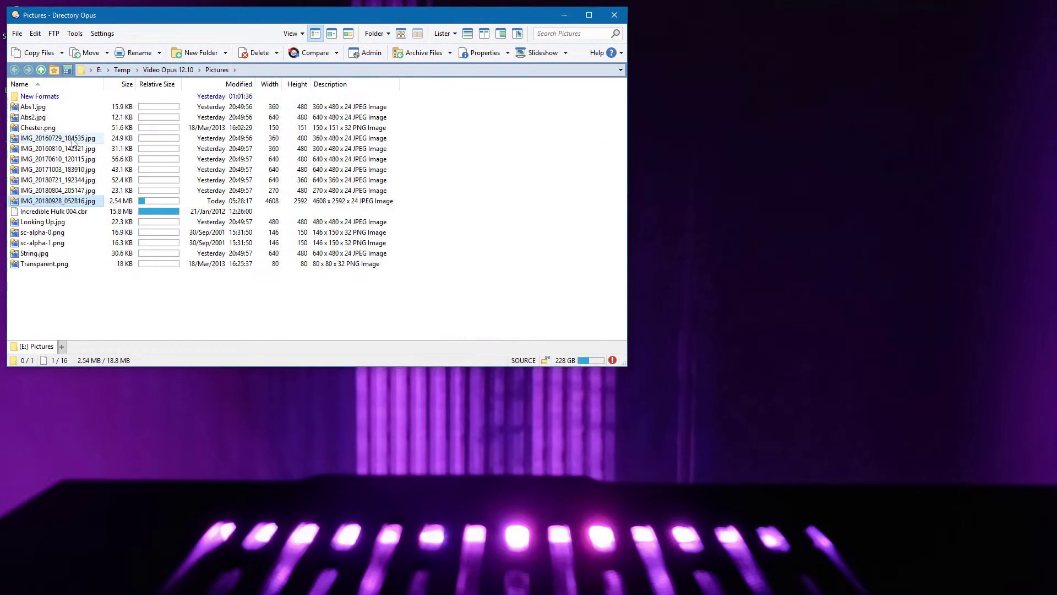
double_click(72, 139)
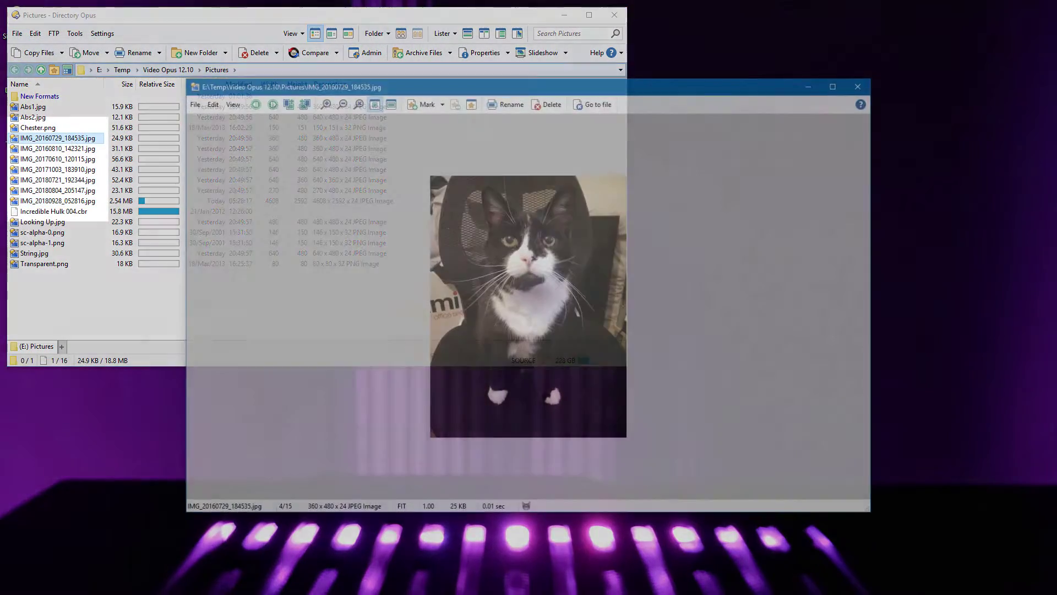
key(Right)
key(Right)
key(Right)
key(Right)
key(Right)
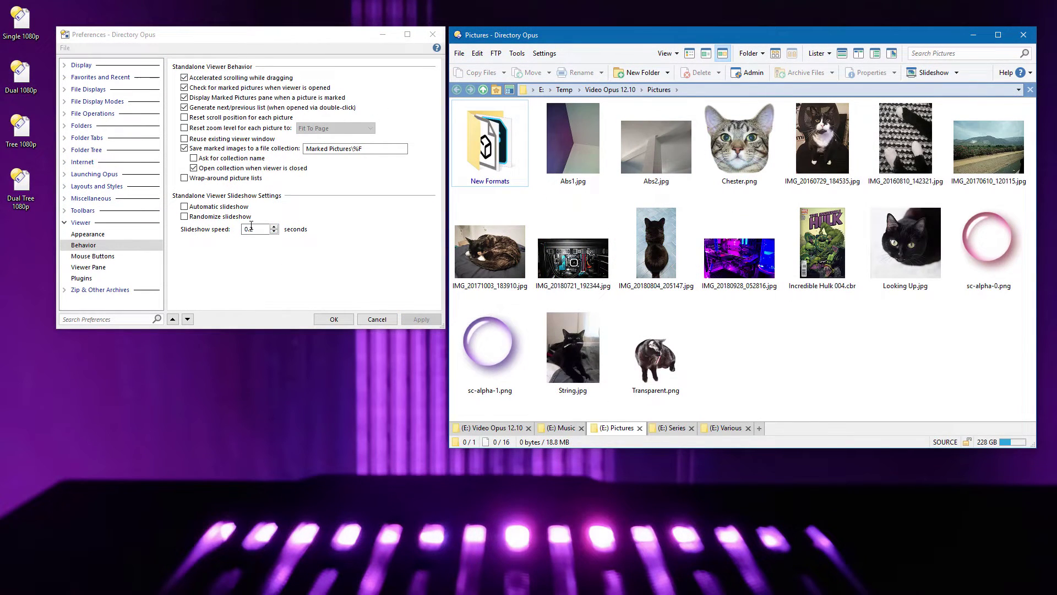
Edit the Slideshow speed field in the viewer's Behavior preferences
click(276, 268)
click(421, 320)
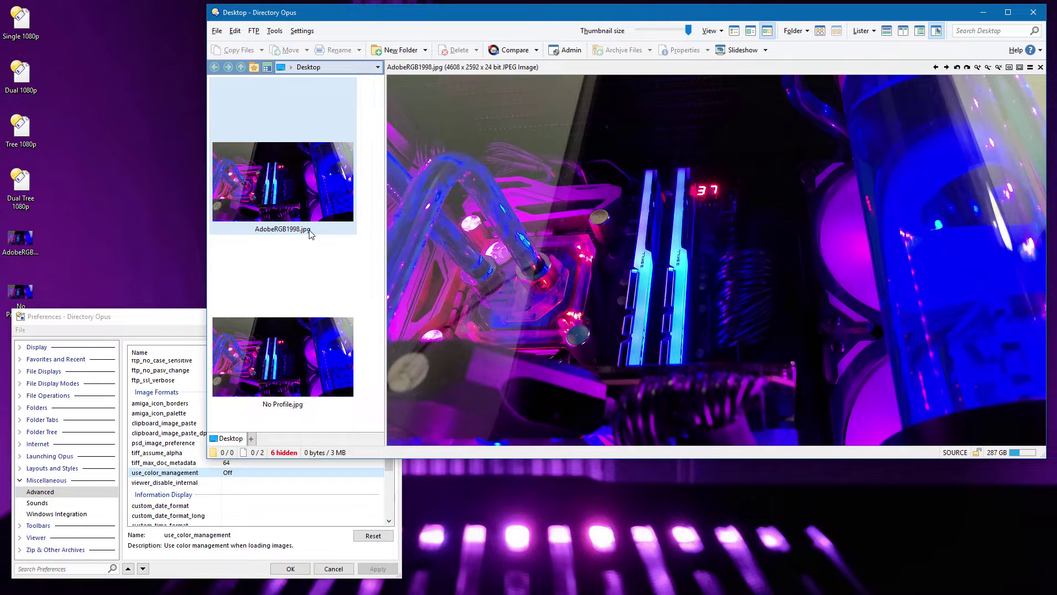
Preview AdobeRGB1998.jpg and turn on sRGB colour management in Preferences
click(287, 410)
click(273, 206)
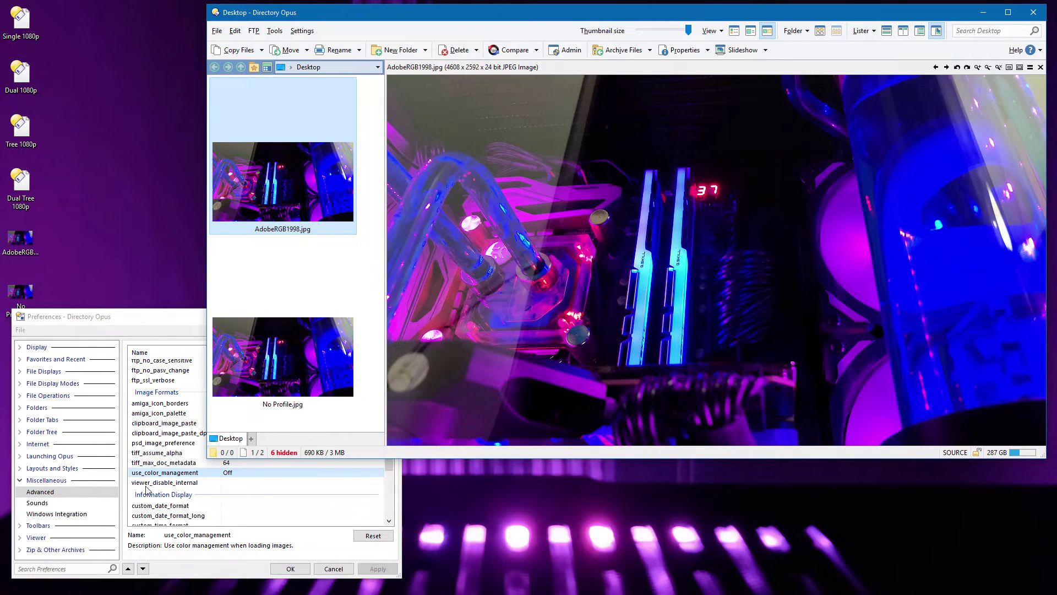
click(229, 478)
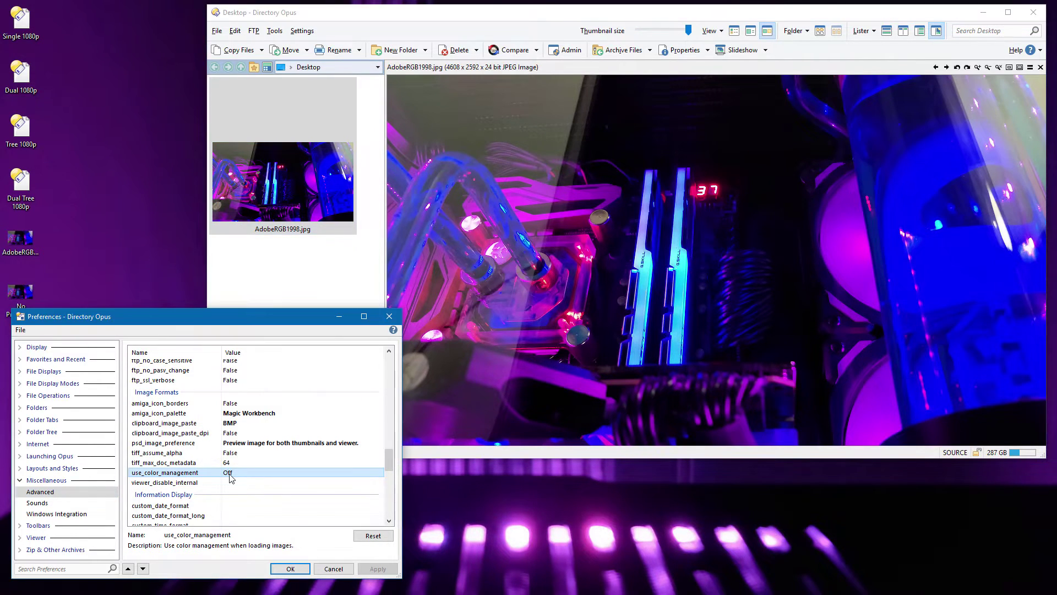
click(231, 477)
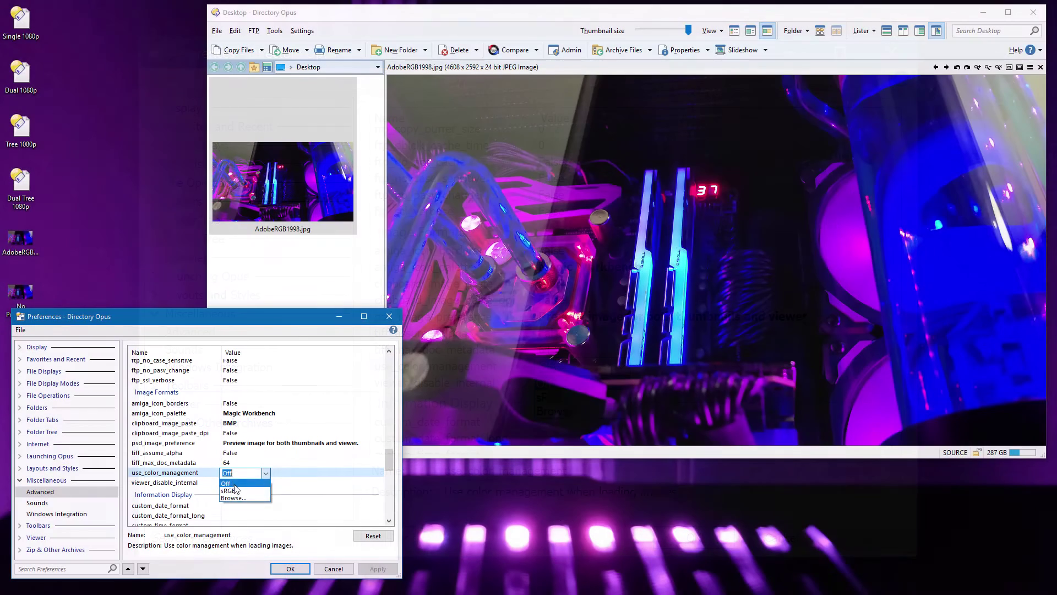
click(549, 397)
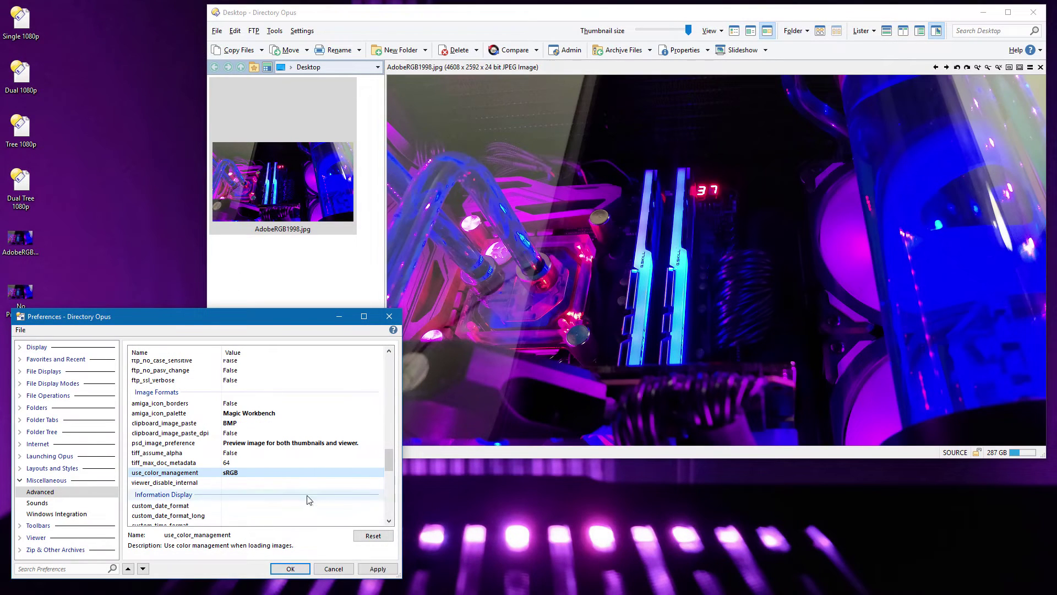
Compare No Profile.jpg and AdobeRGB1998.jpg in the viewer with sRGB colour management on
click(315, 181)
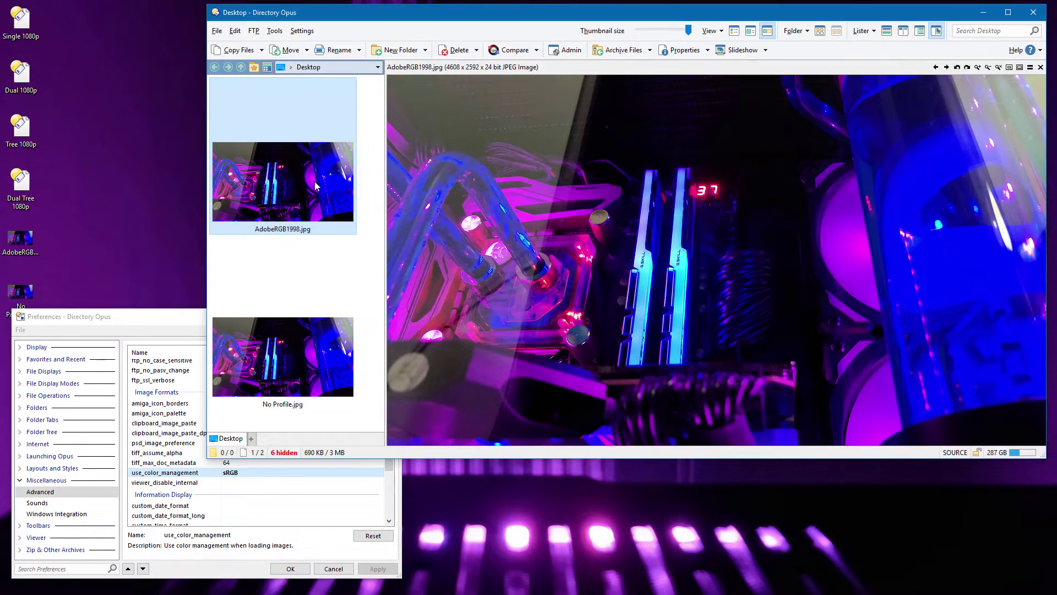
click(270, 373)
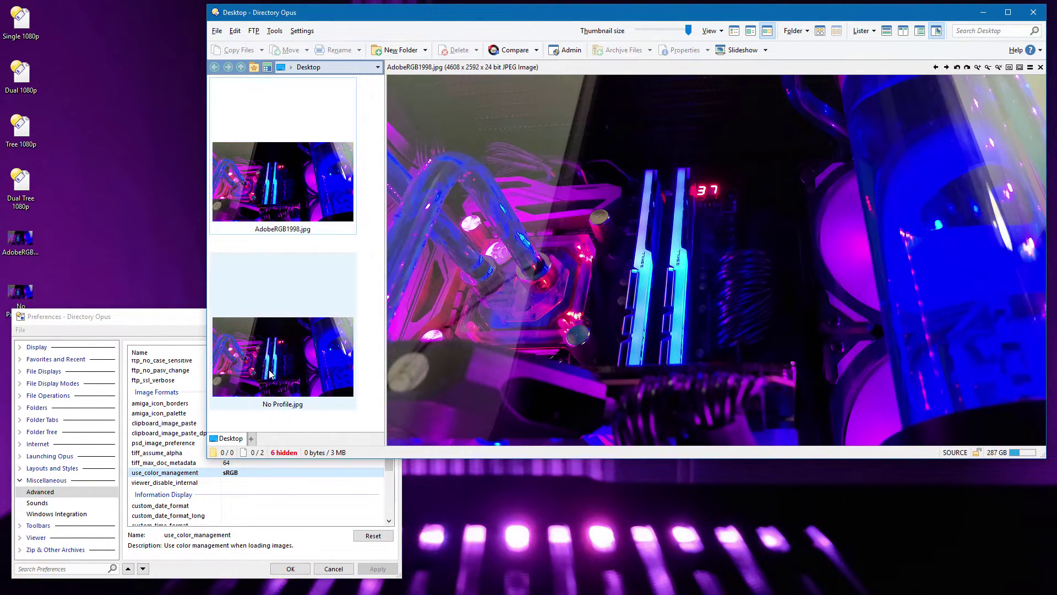
click(272, 194)
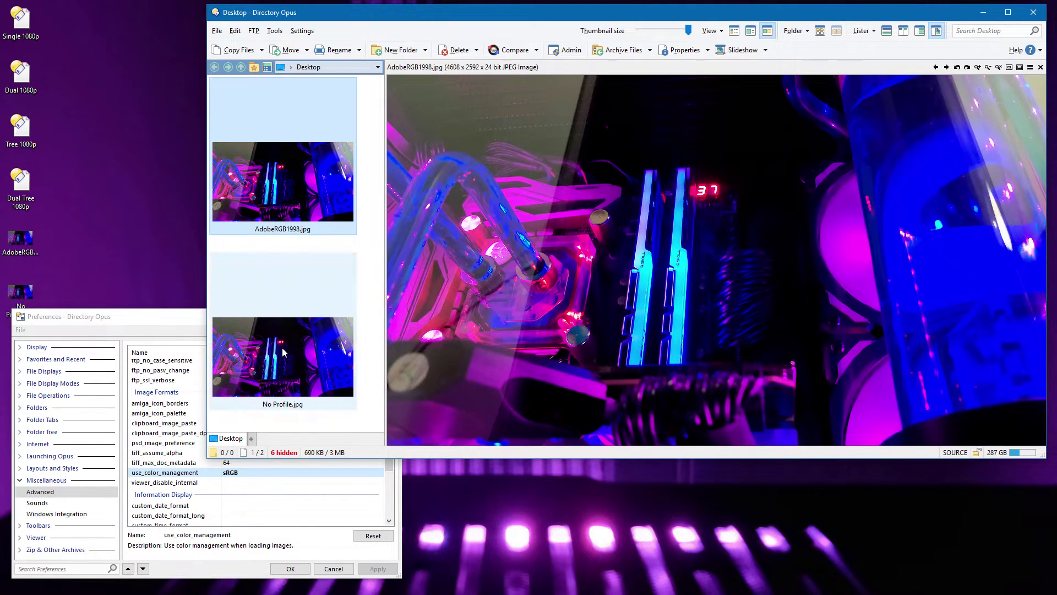
click(282, 348)
click(283, 186)
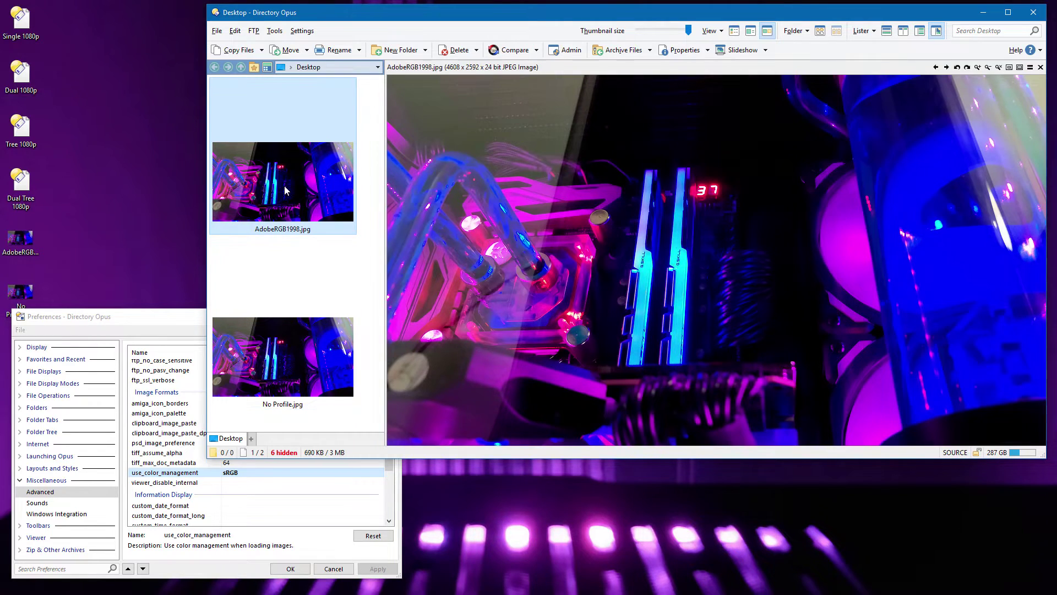
click(293, 352)
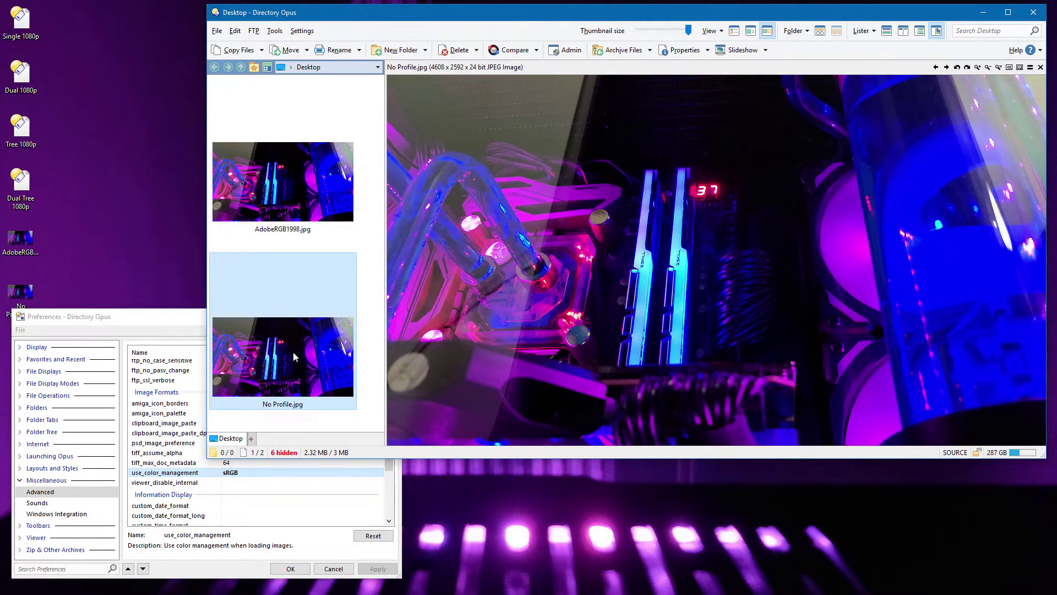
click(279, 190)
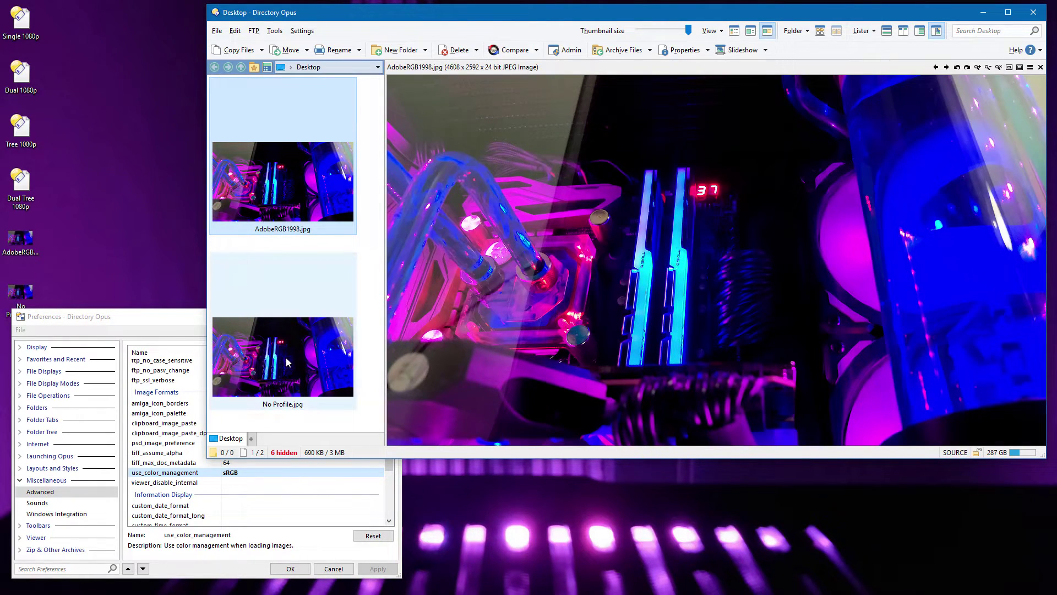
Set use_color_management to the custom SwappedRedAndGreen.icc profile and apply it
click(230, 473)
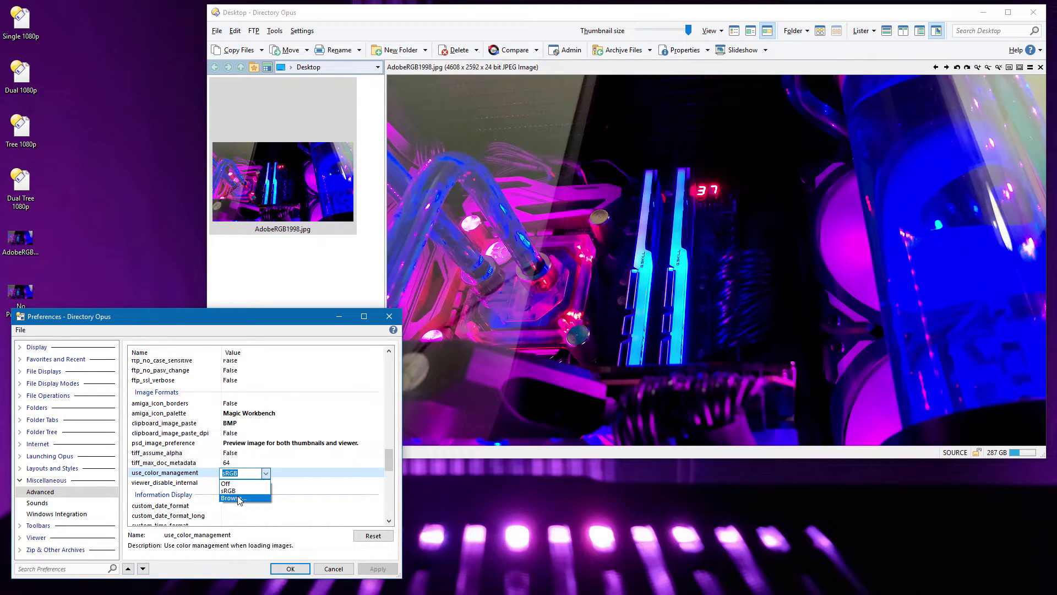
click(239, 498)
click(160, 469)
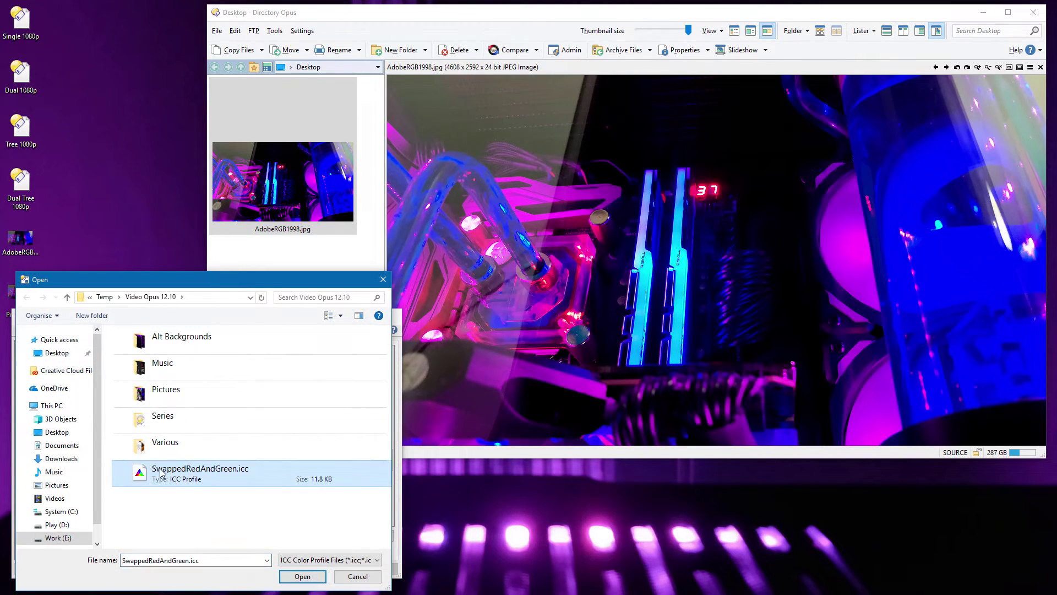
double_click(205, 477)
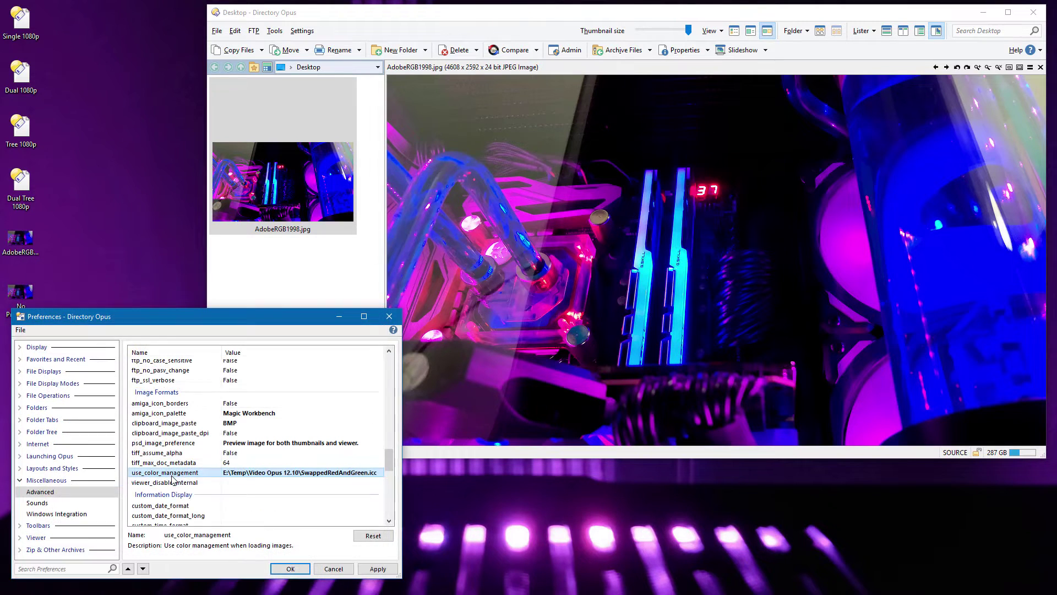
click(378, 569)
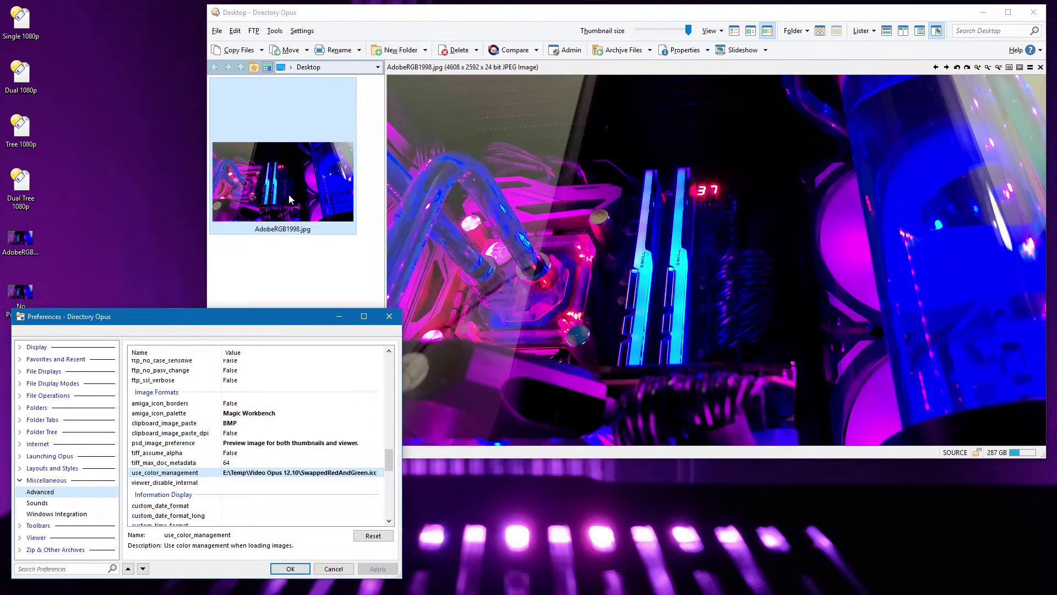
Reload the images and compare AdobeRGB1998.jpg, now red-green swapped, against No Profile.jpg
click(284, 268)
click(282, 368)
click(270, 191)
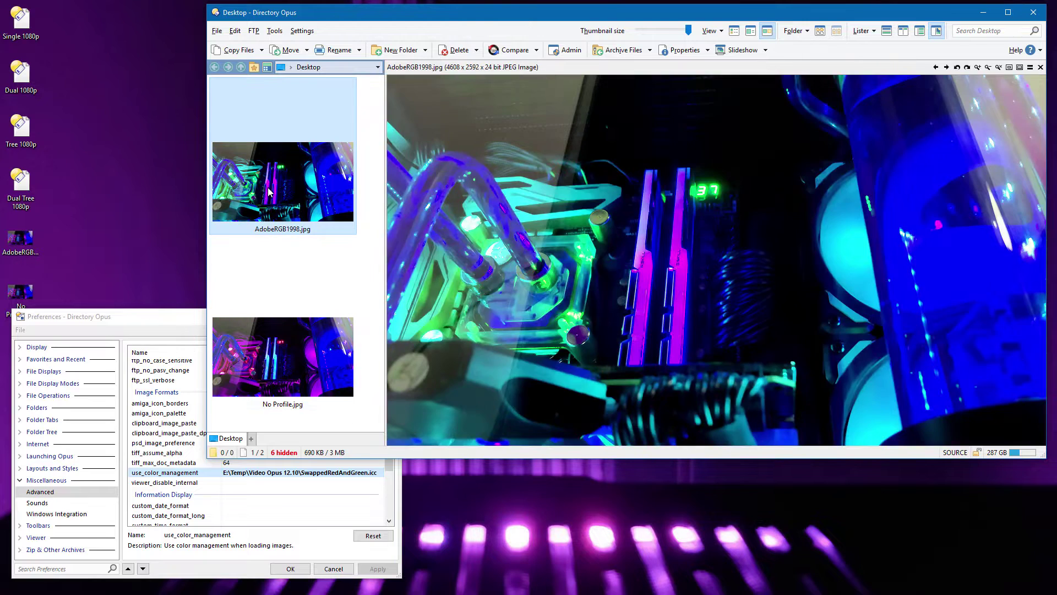
click(282, 357)
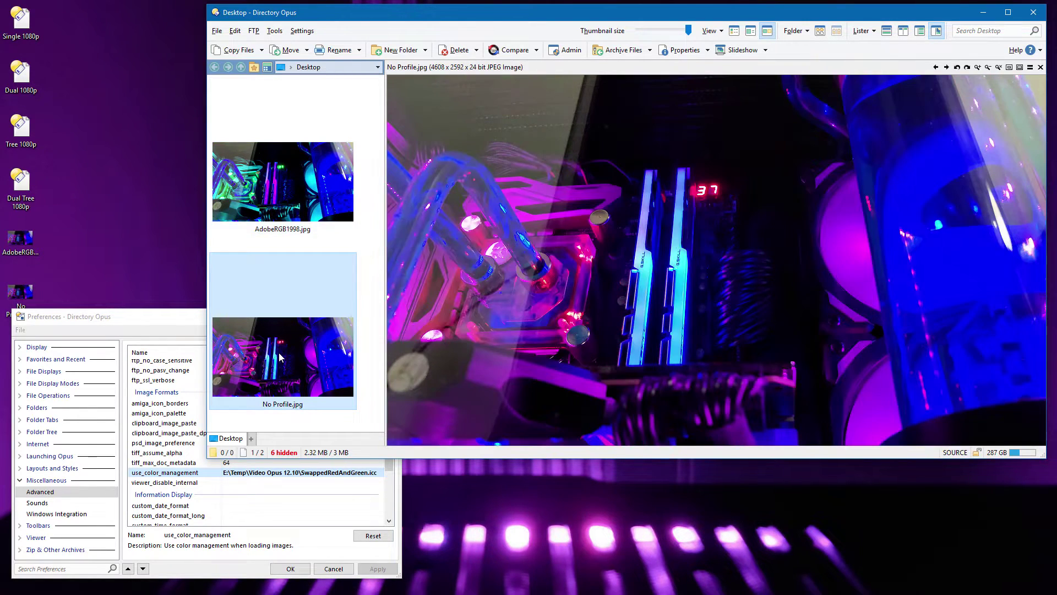
click(285, 191)
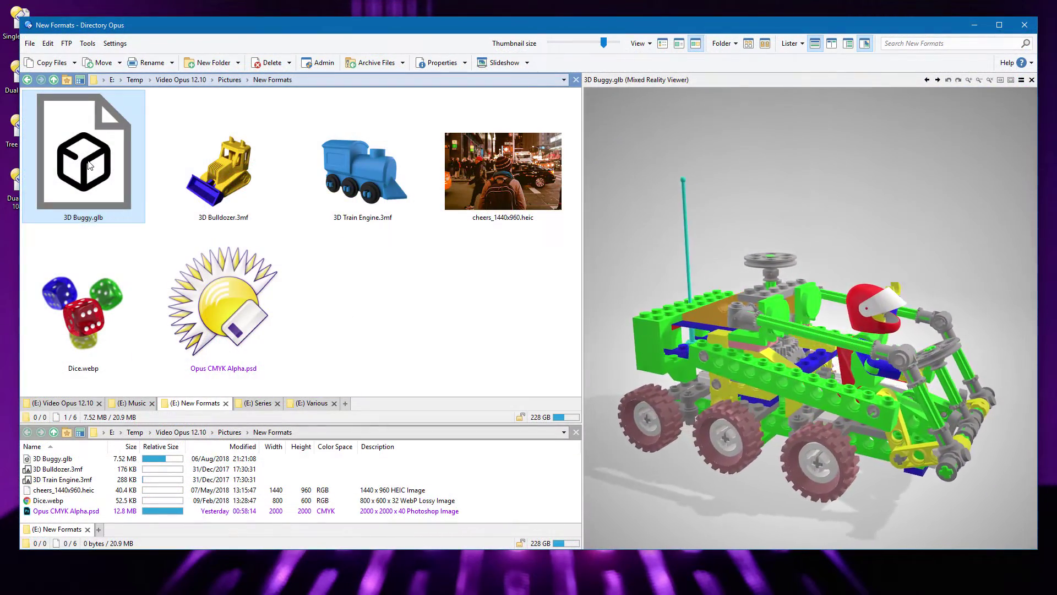
Rotate the 3D Buggy.glb and bulldozer previews, step to the train, then preview cheers_1440x960.heic
drag(619, 358, 960, 441)
key(Right)
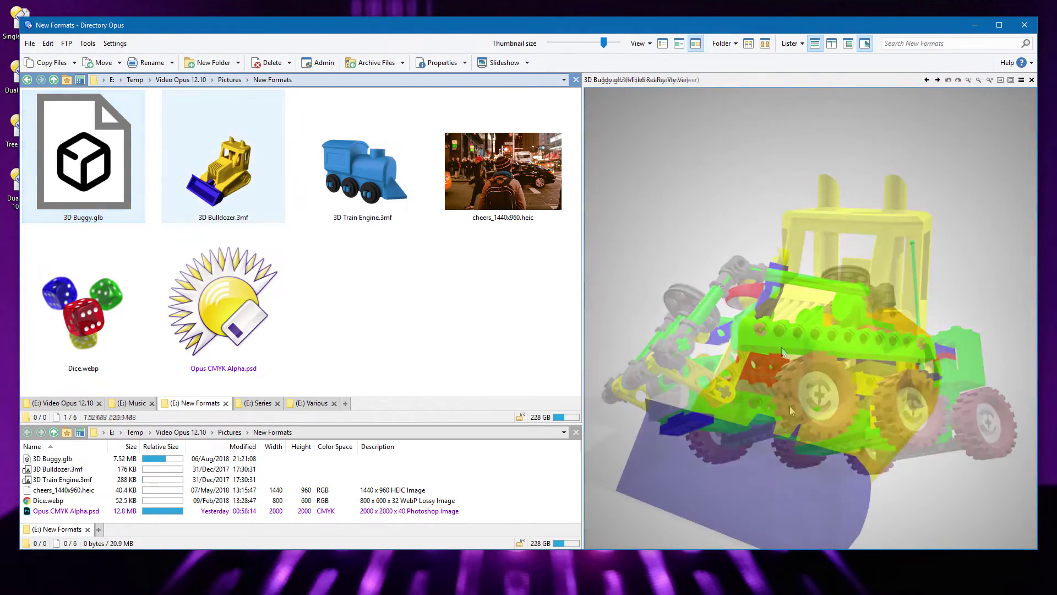
drag(868, 307, 866, 384)
key(Right)
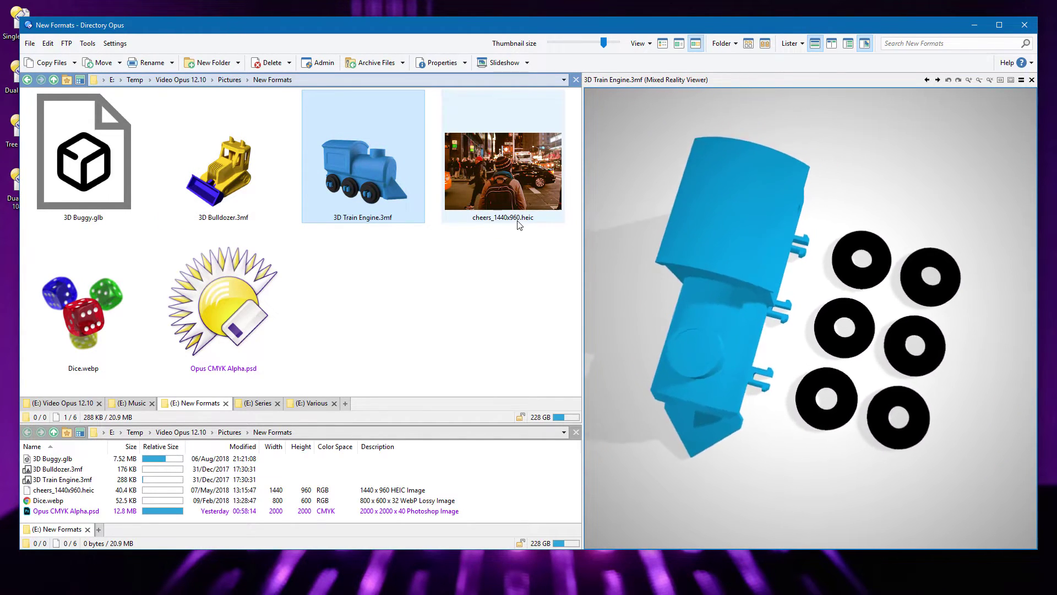
click(533, 225)
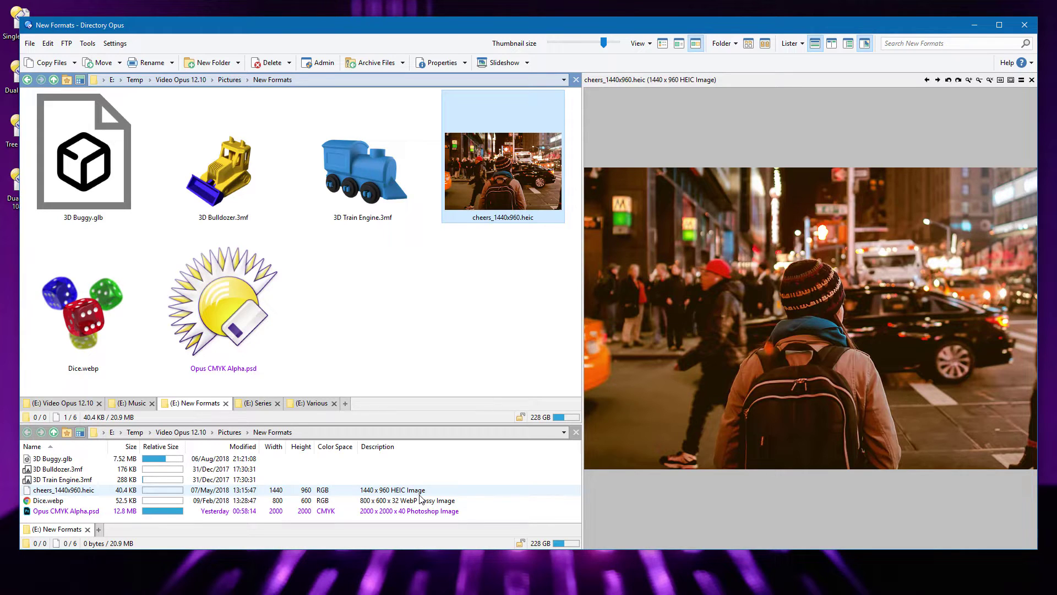
Set the Viewer Pane picture background to magenta and view Dice.webp and Opus CMYK Alpha.psd on it
click(95, 319)
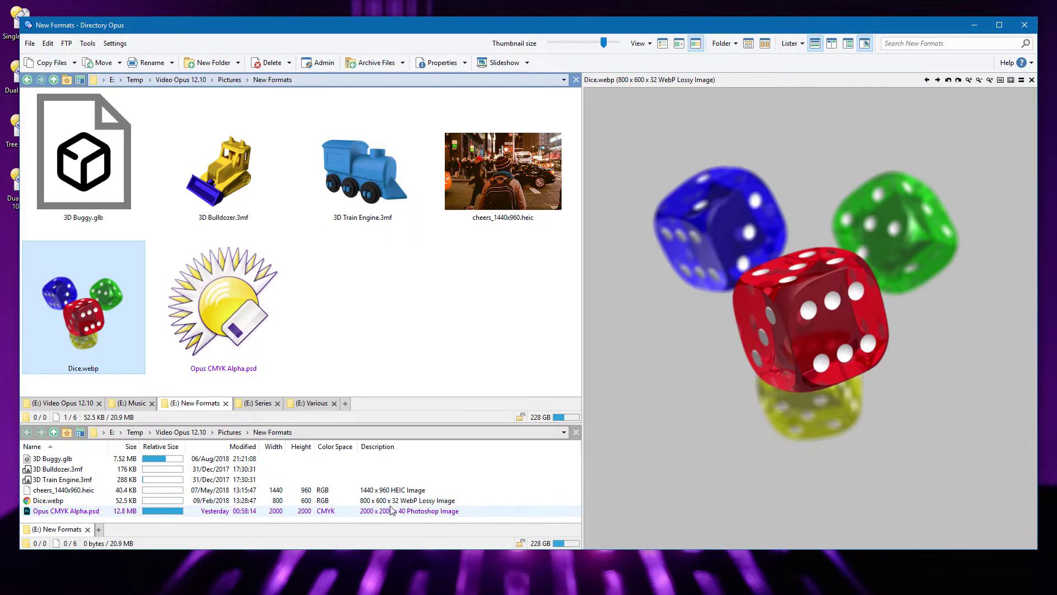
click(203, 306)
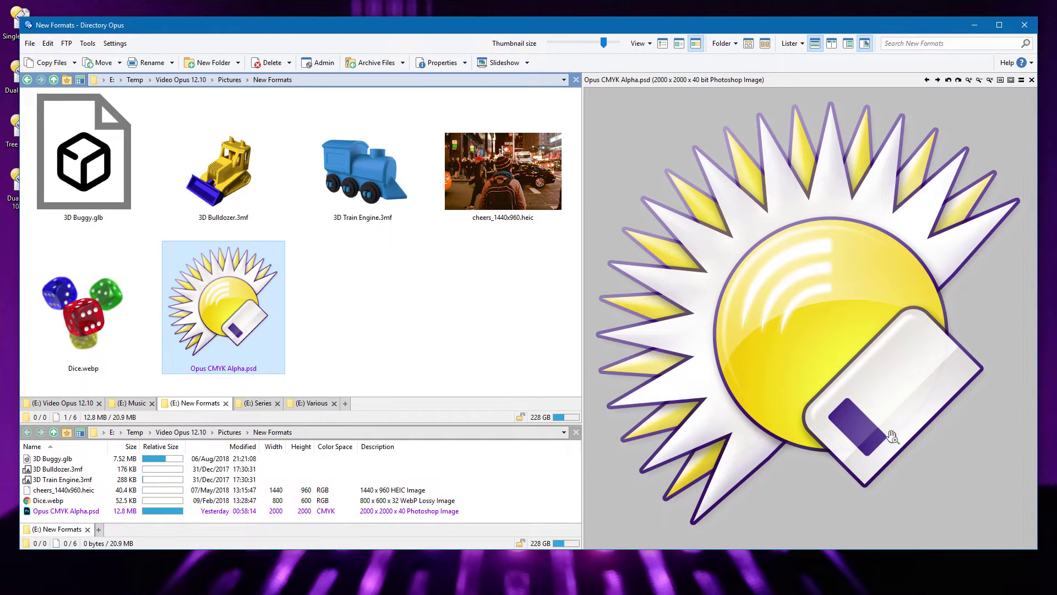
click(114, 43)
click(126, 59)
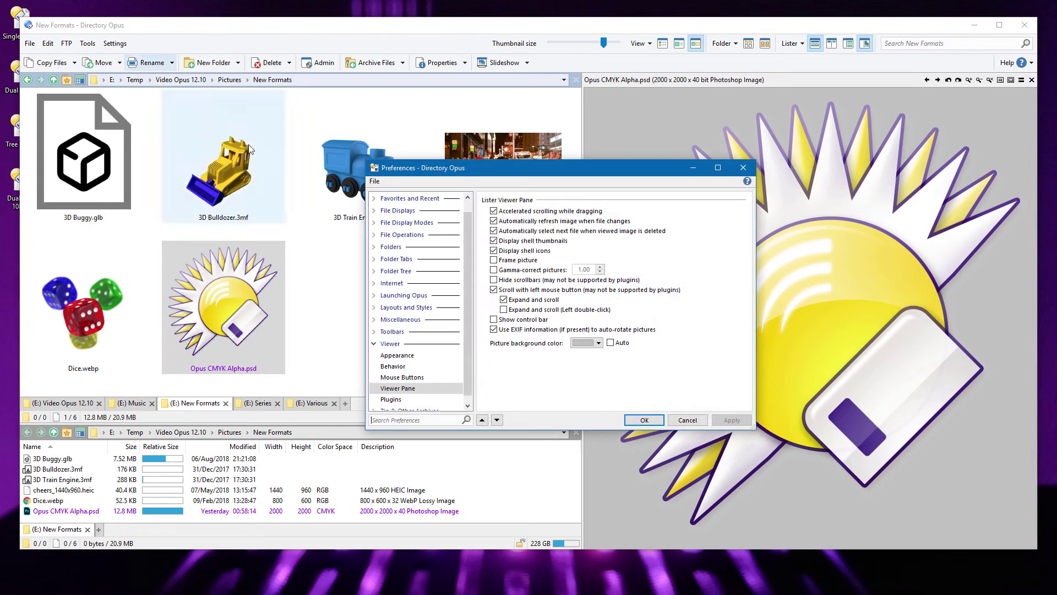
click(588, 342)
click(656, 481)
click(644, 420)
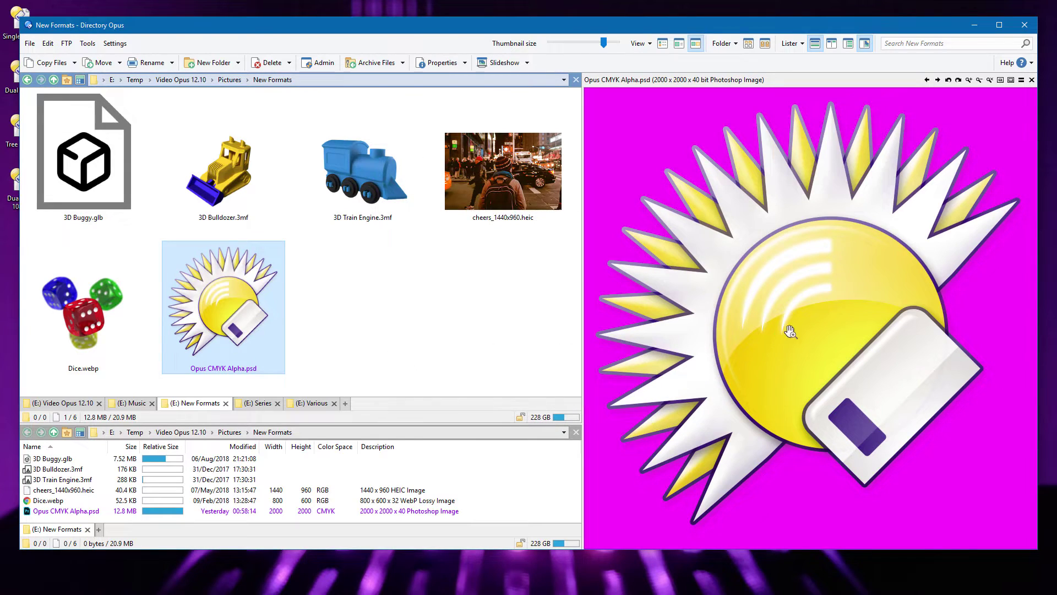
click(55, 301)
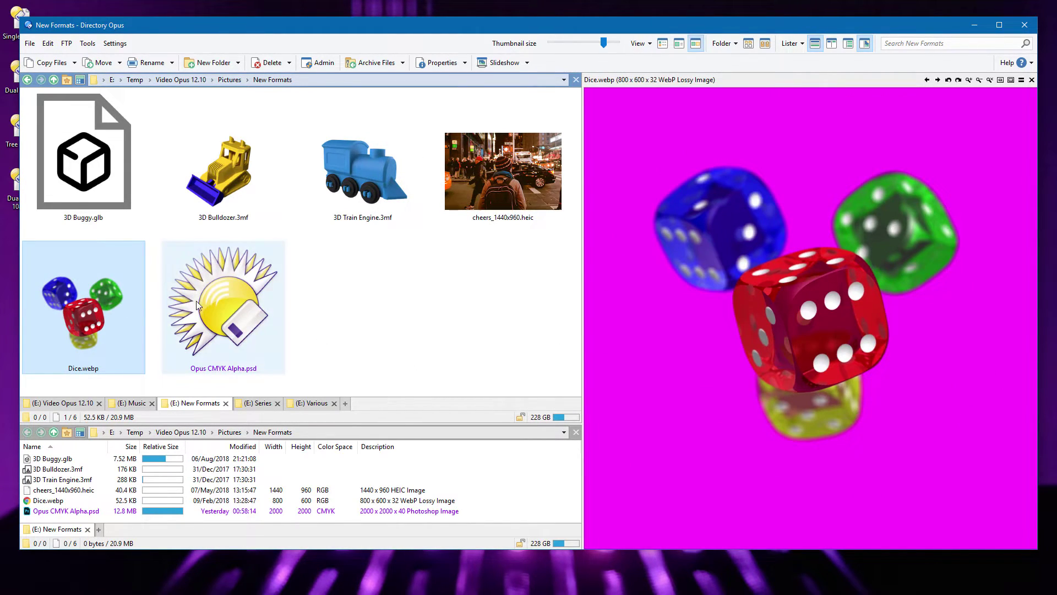
click(205, 302)
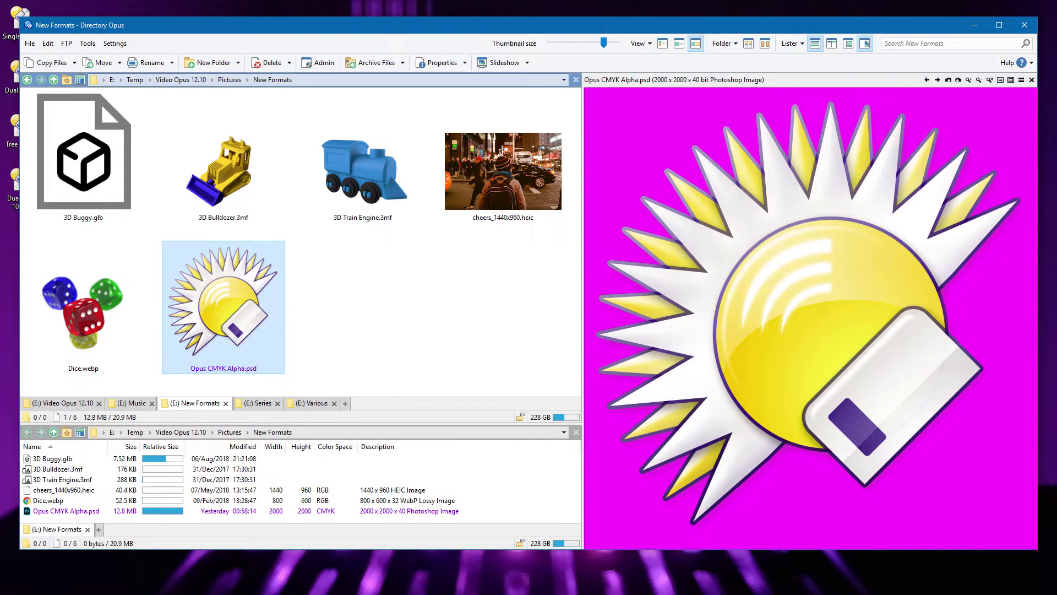
Preview IMG_20170610_120115.jpg, check its GPS metadata, and show its location in Google Maps
click(53, 80)
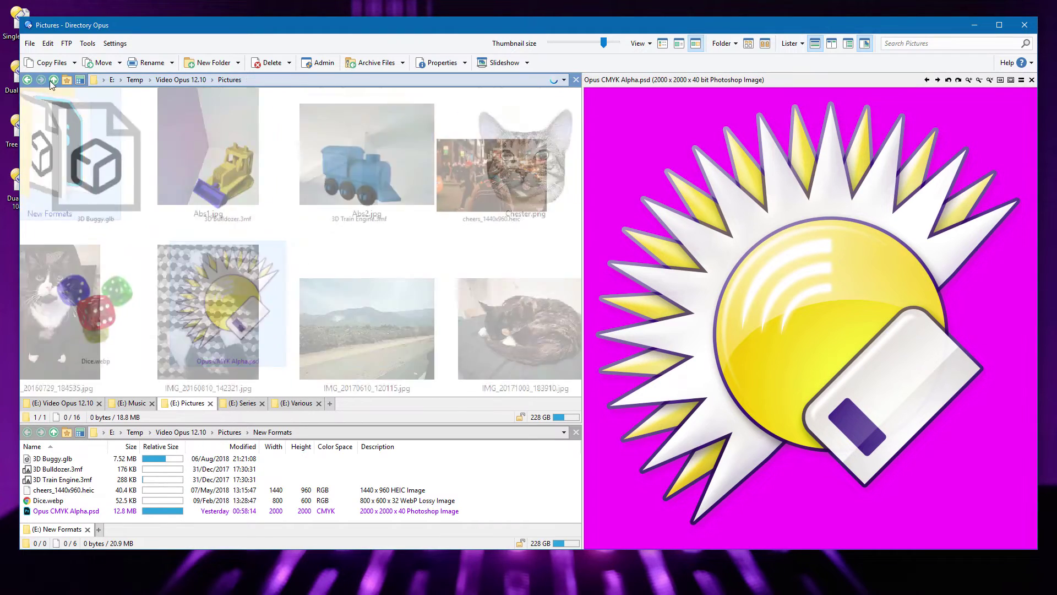
click(311, 304)
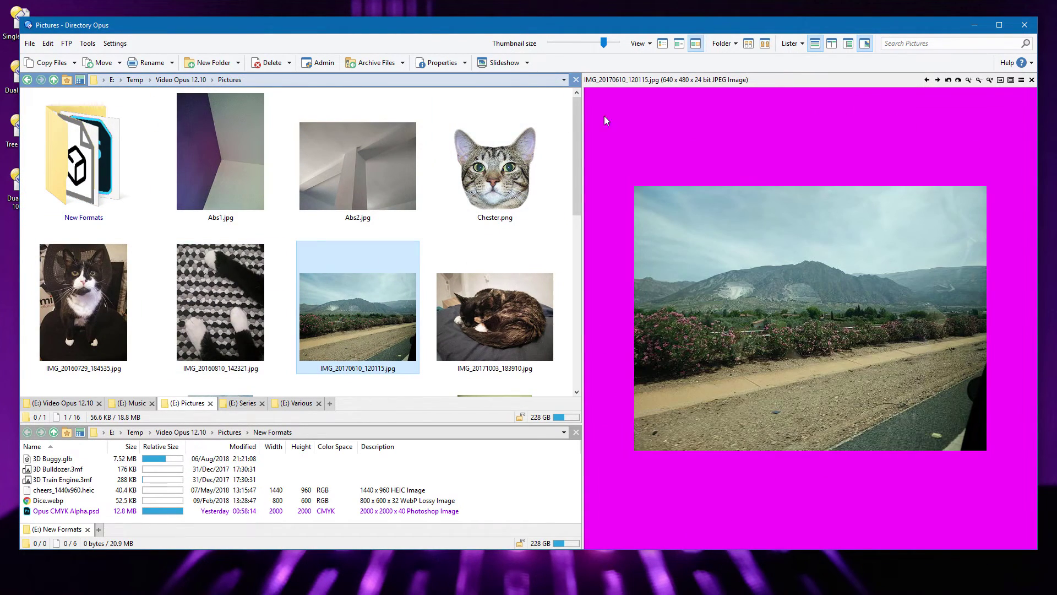
click(862, 44)
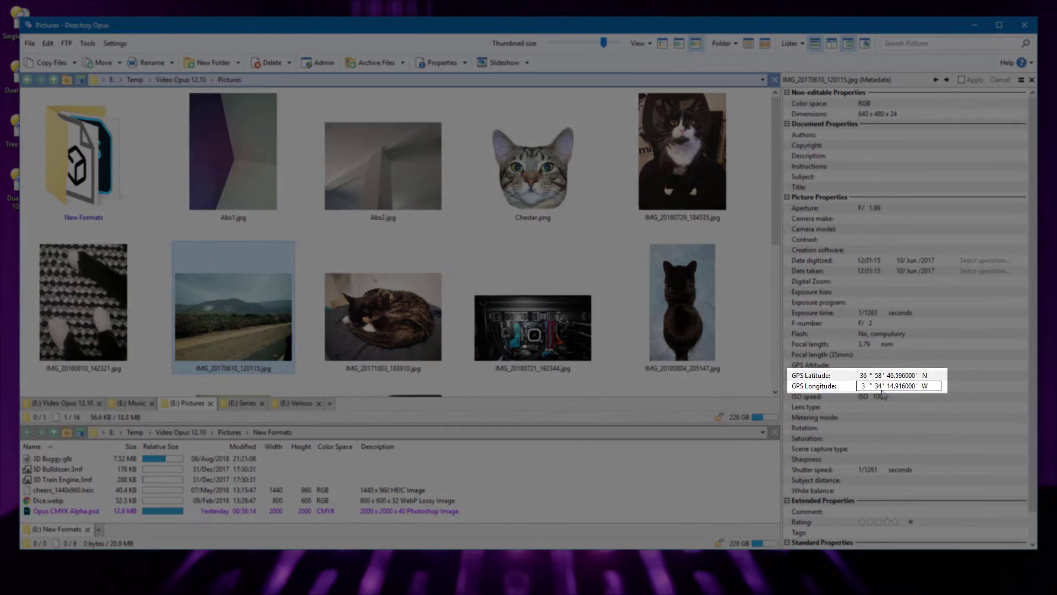
click(907, 378)
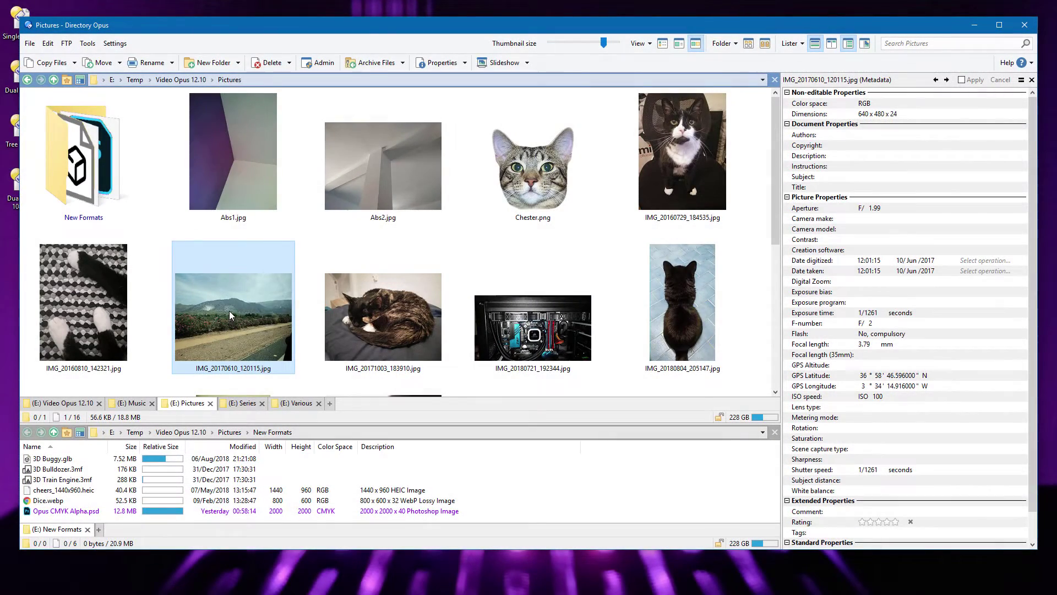
right_click(230, 315)
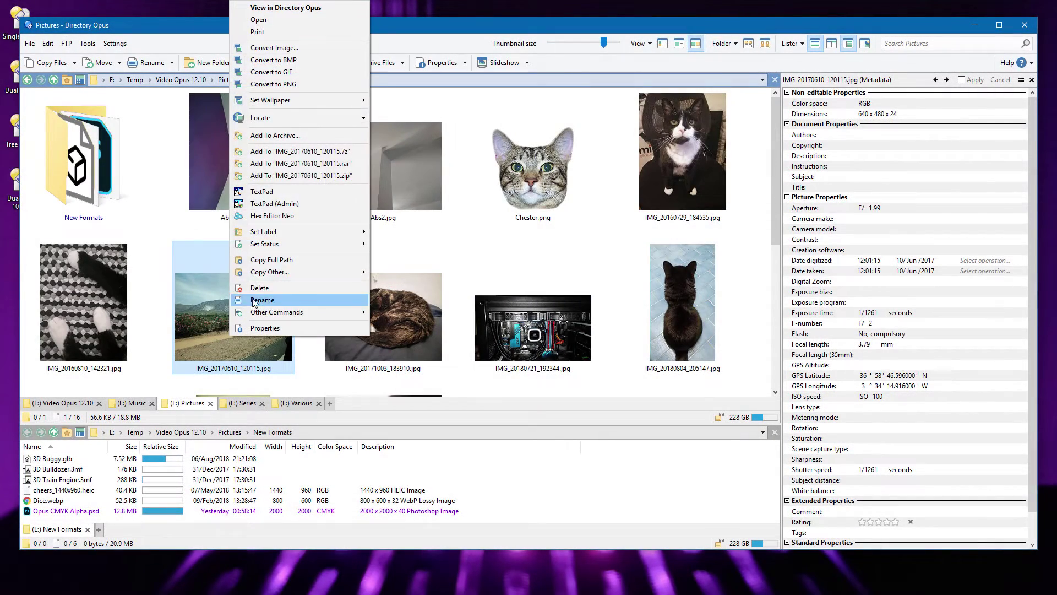
click(292, 120)
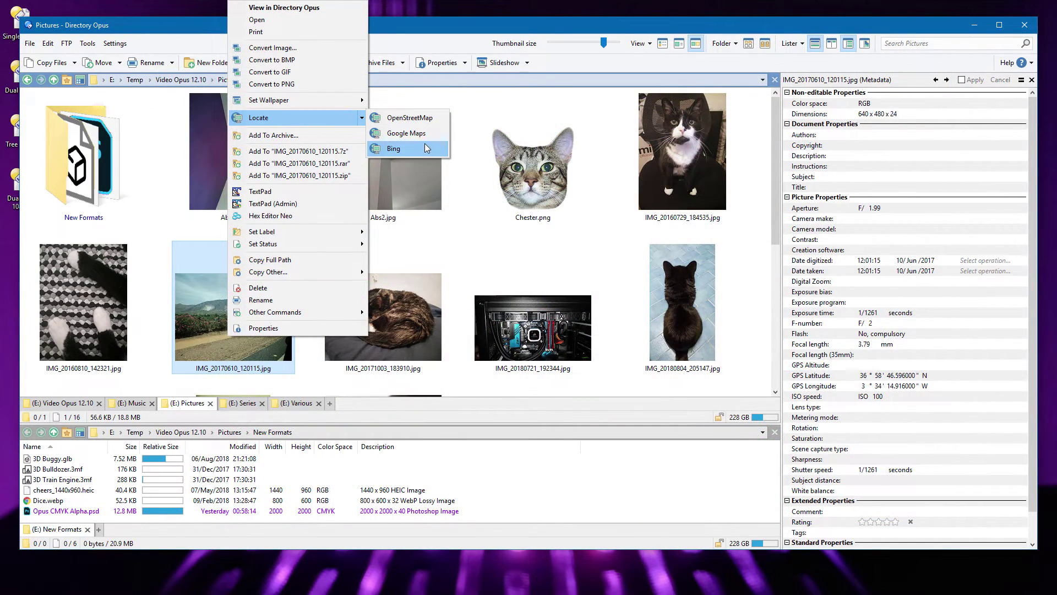
click(423, 134)
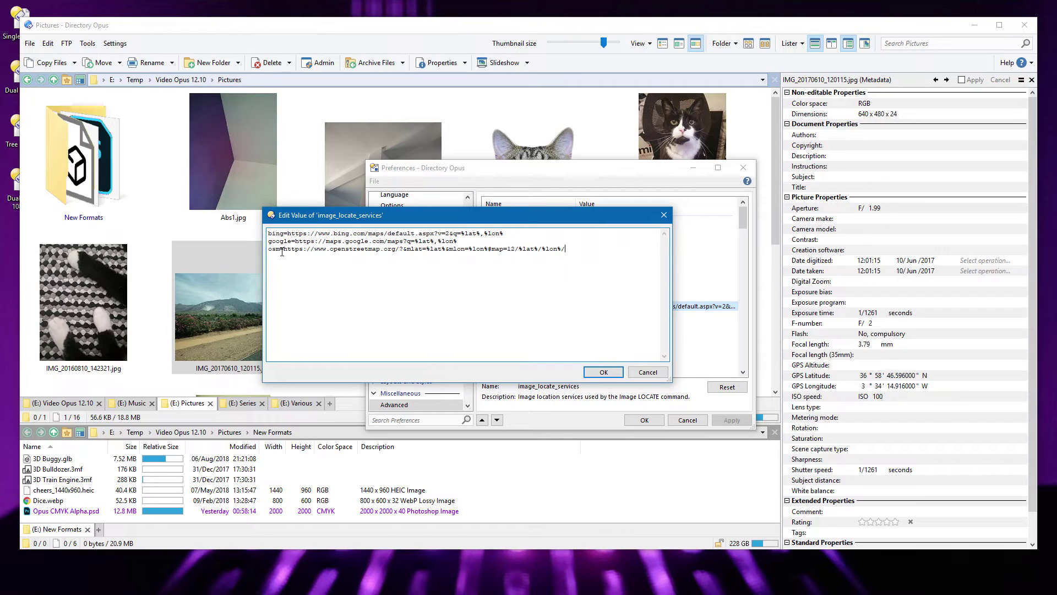
Take the osm service name from image_locate_services and run 'image map=osm' from the command line
drag(284, 251, 396, 251)
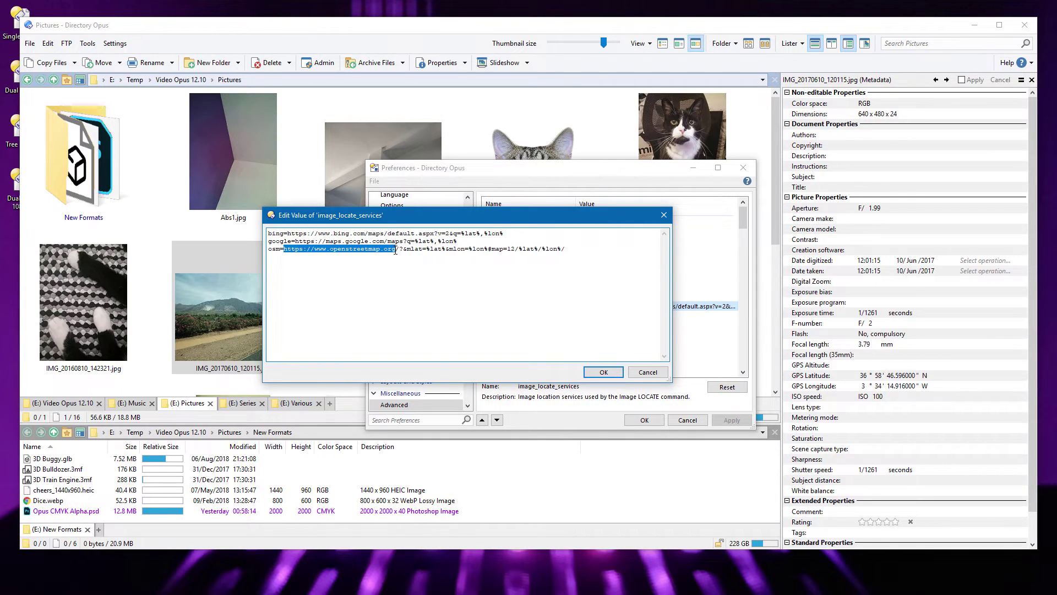
drag(518, 250, 561, 249)
click(548, 272)
drag(280, 250, 264, 249)
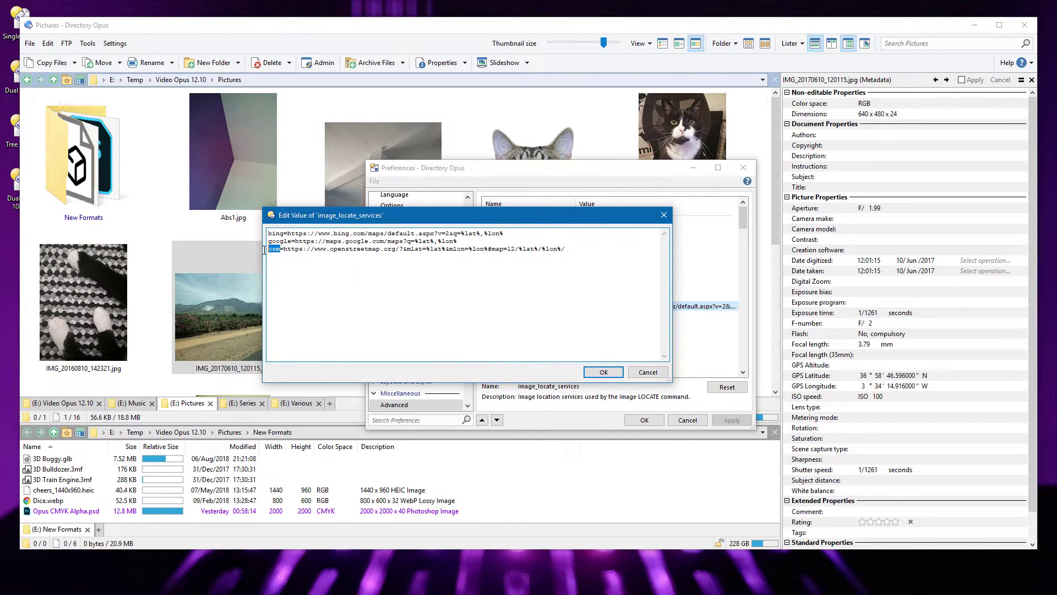
key(Escape)
key(Escape)
text(>)
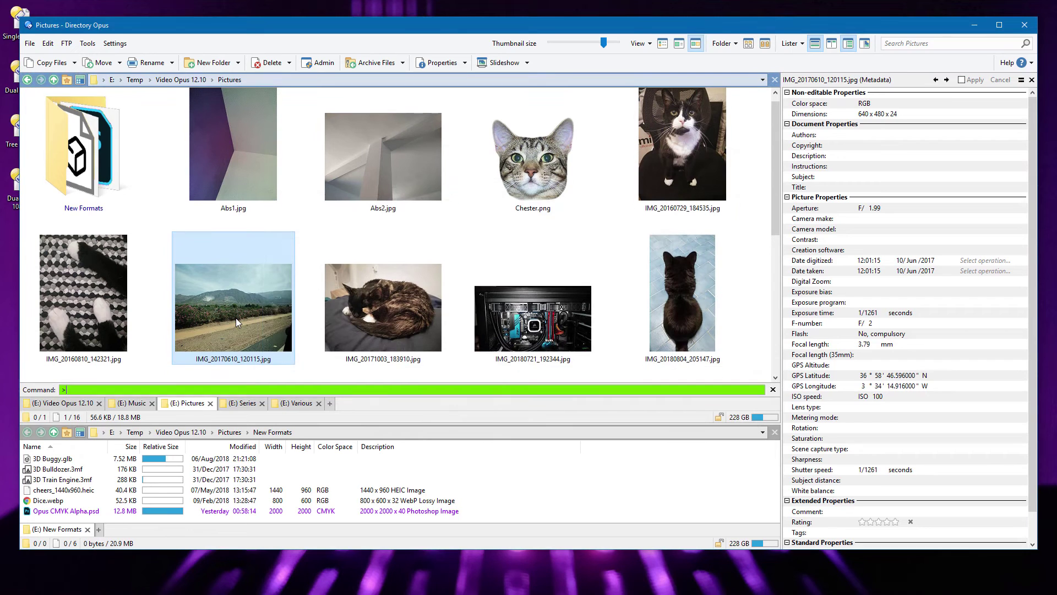
text(image map=osm)
key(Return)
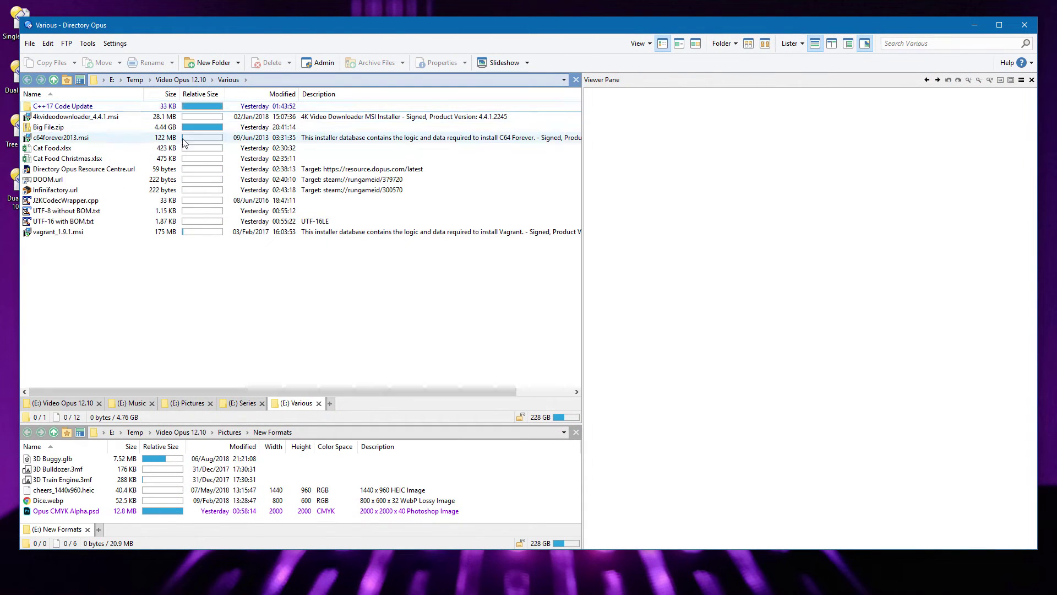
Preview both Cat Food spreadsheets and UTF-8 without BOM.txt, toggling the text preview to hex and back
click(125, 149)
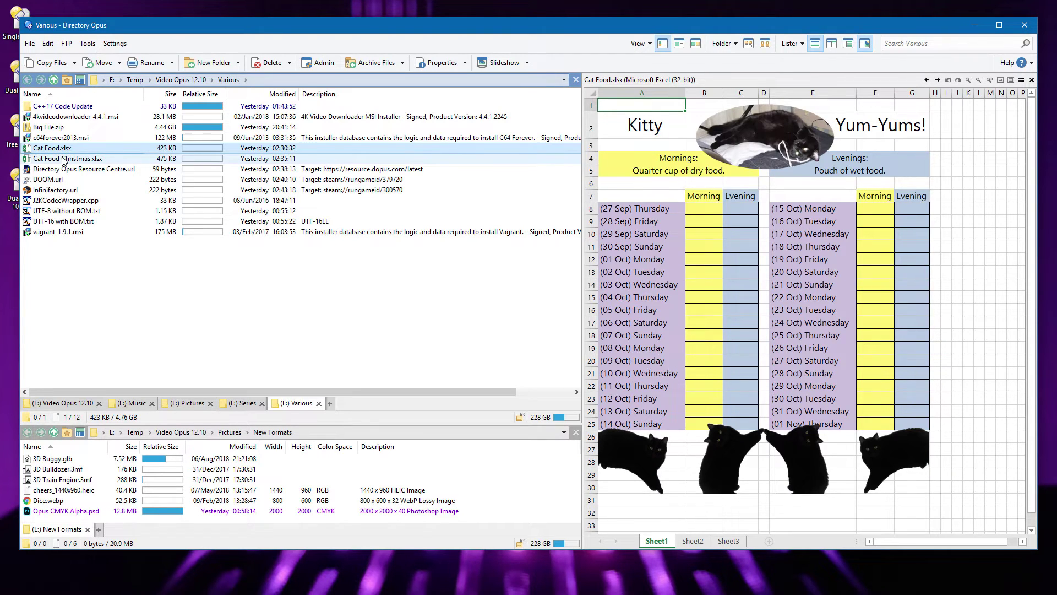
click(63, 160)
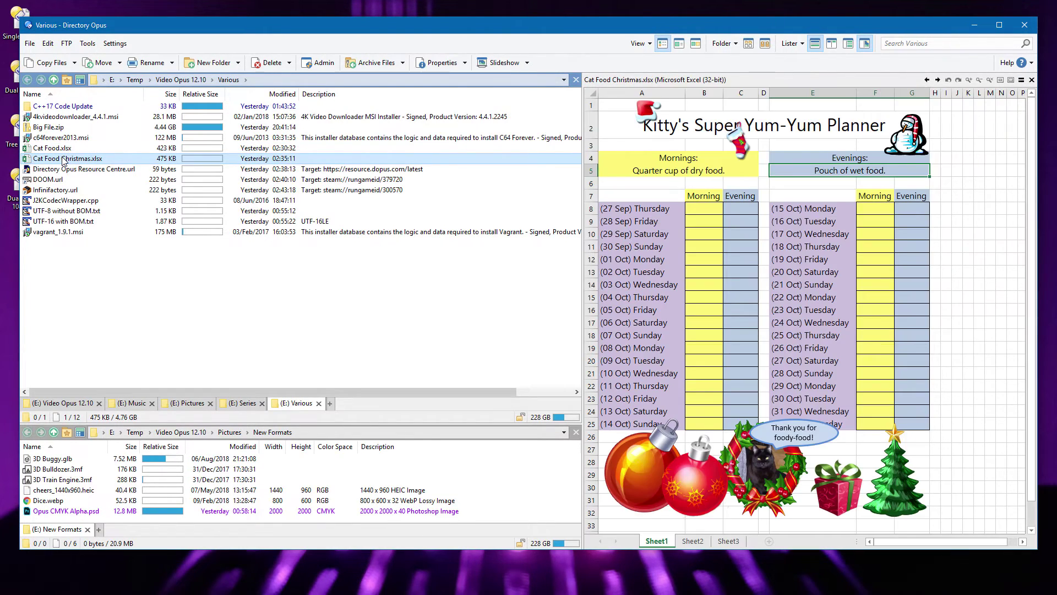
key(Up)
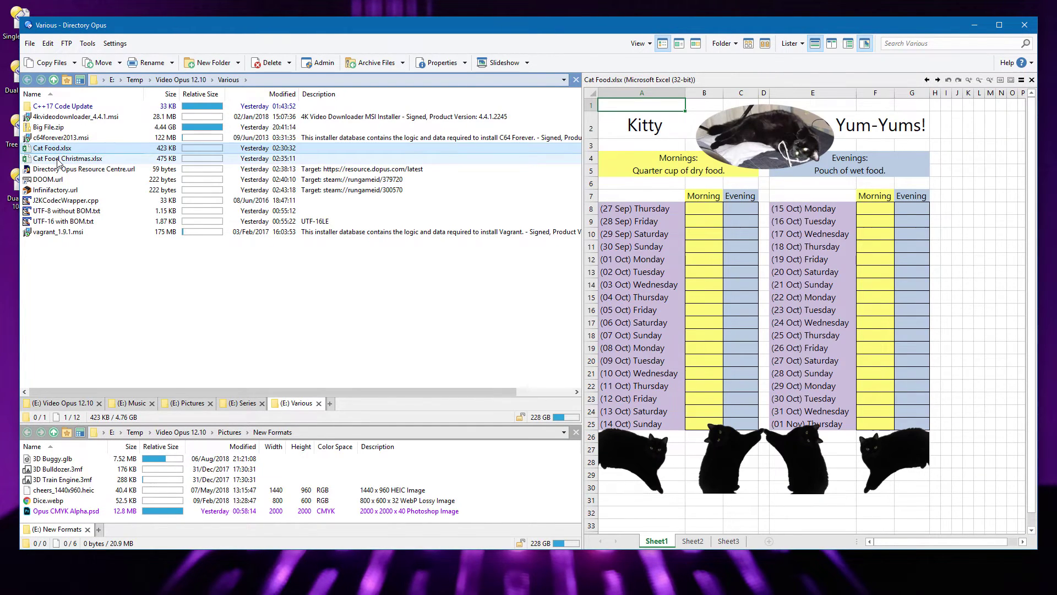
key(Down)
click(144, 212)
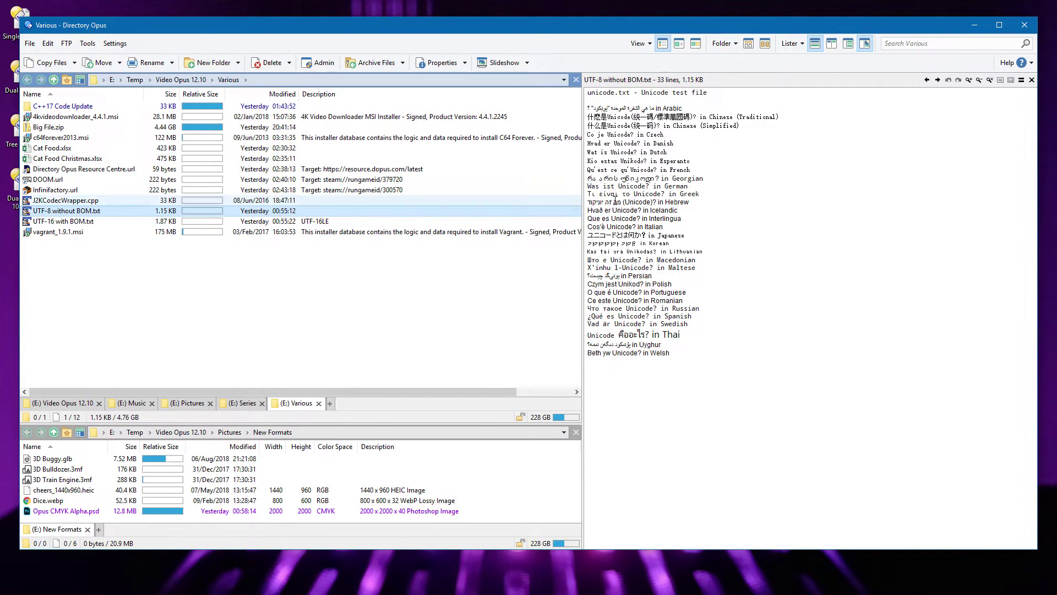
right_click(777, 186)
click(813, 356)
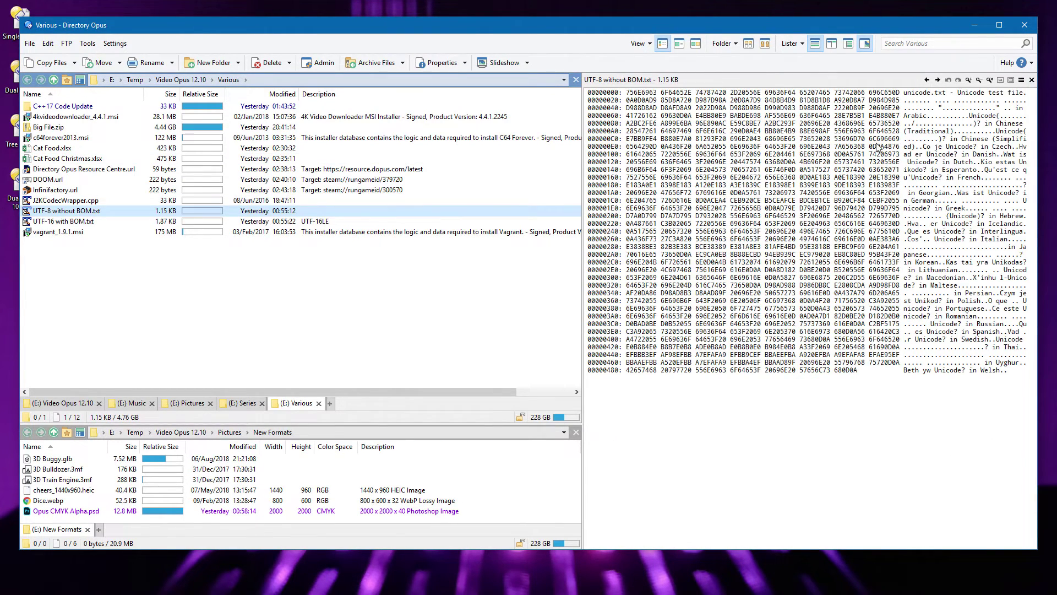
click(62, 214)
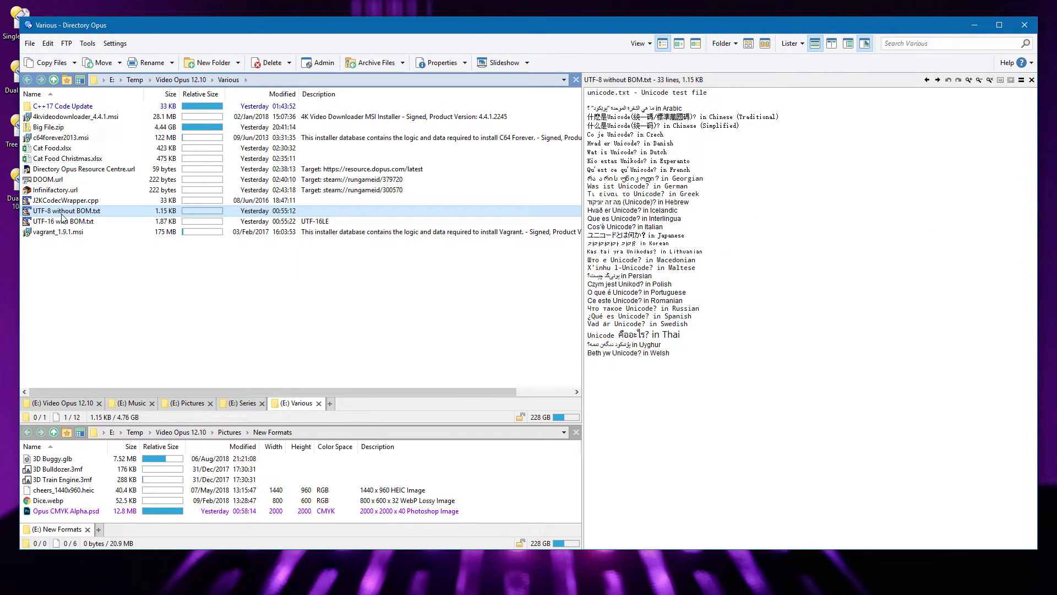
In the Find panel, add a Contains filter that assumes UTF-8 with no BOM
key(ctrl+f)
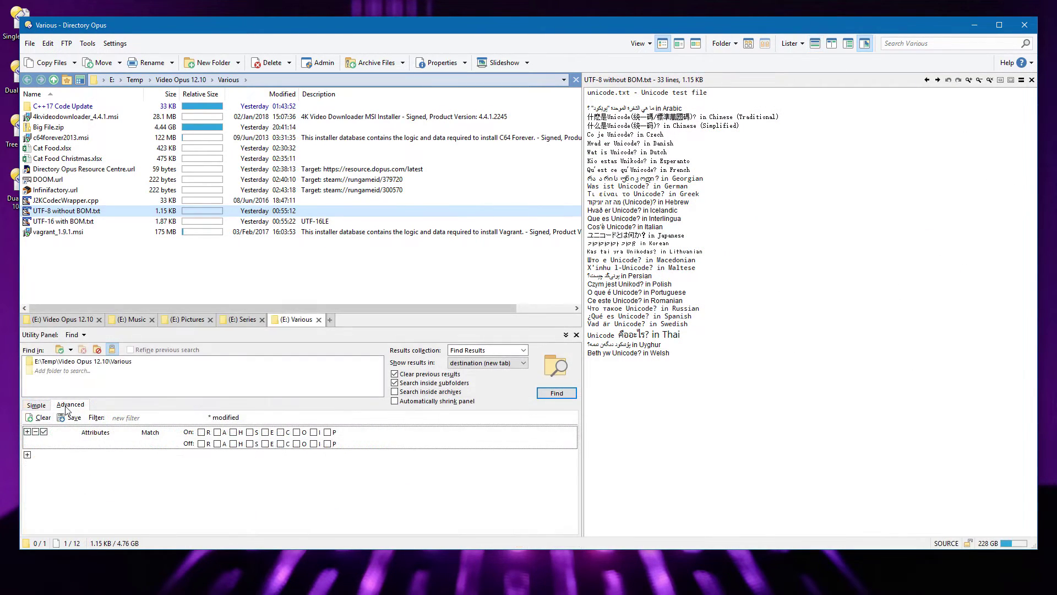
click(95, 432)
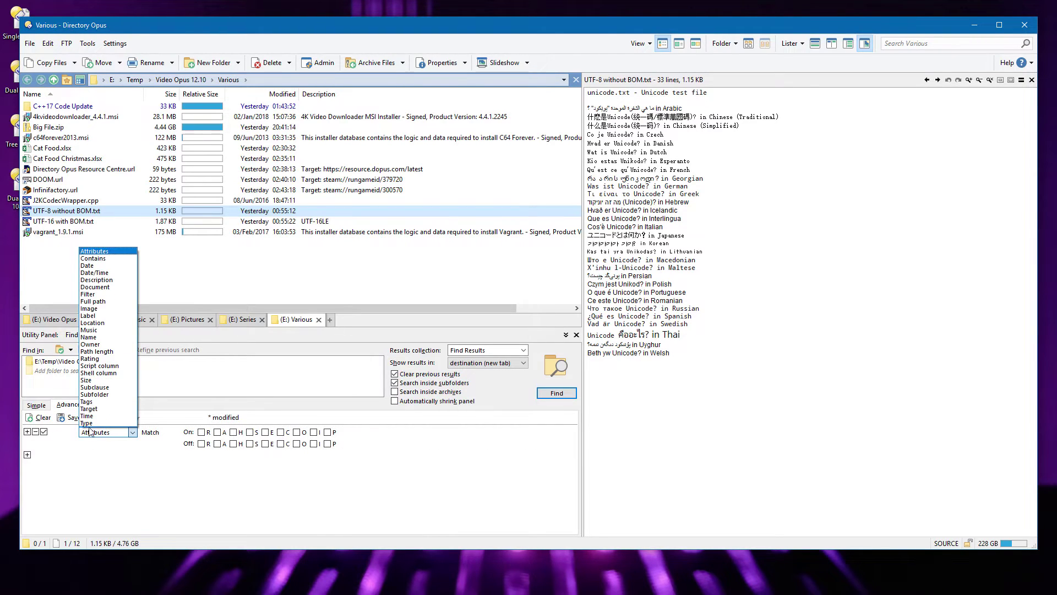
click(94, 259)
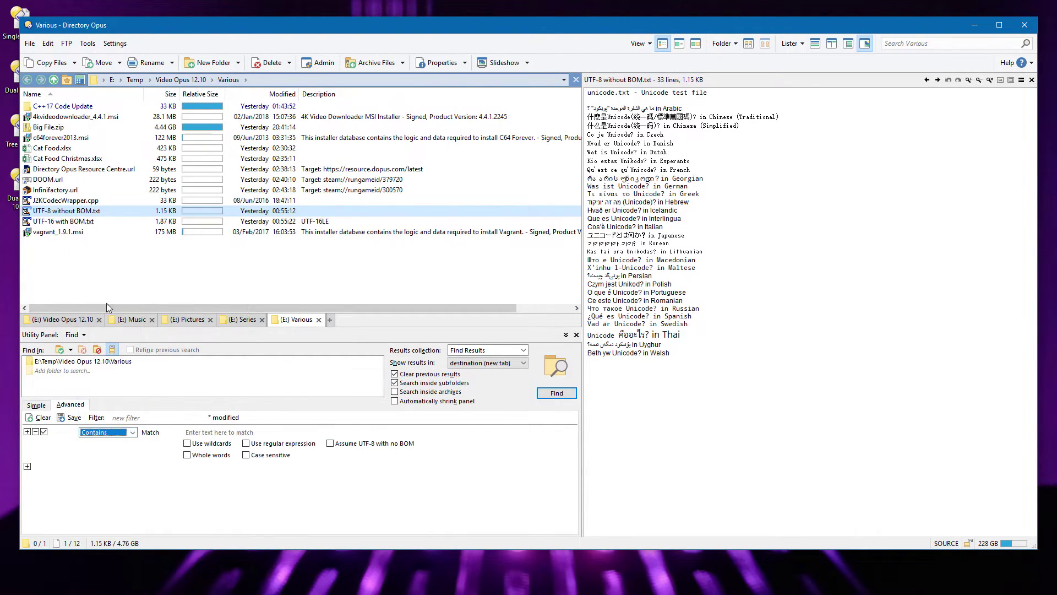
click(334, 446)
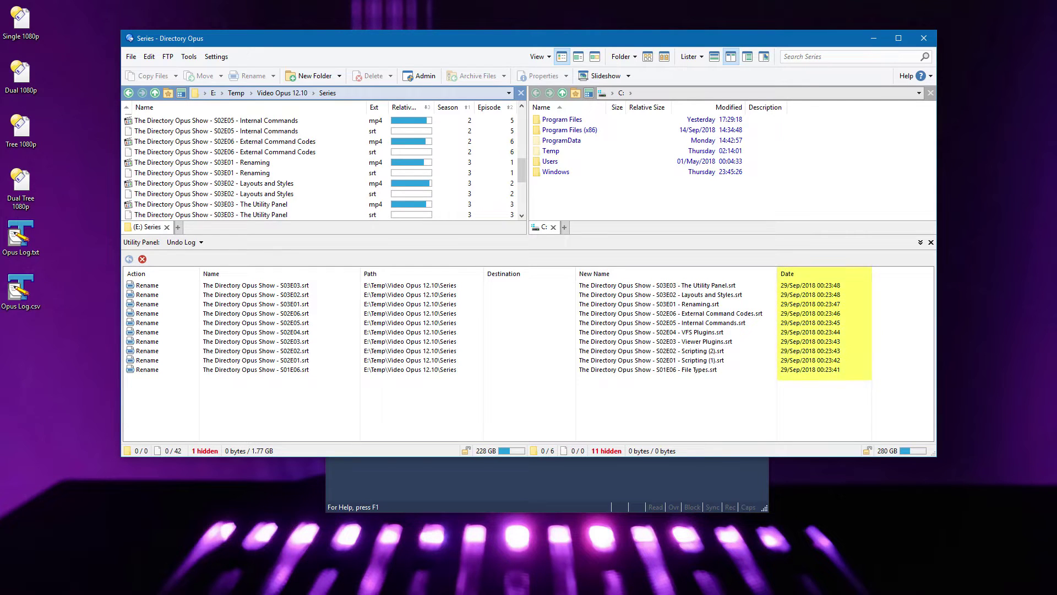
Show the File Log, save it as a Comma-Separated List, then view the Duplicate Files match modes
click(184, 243)
click(194, 295)
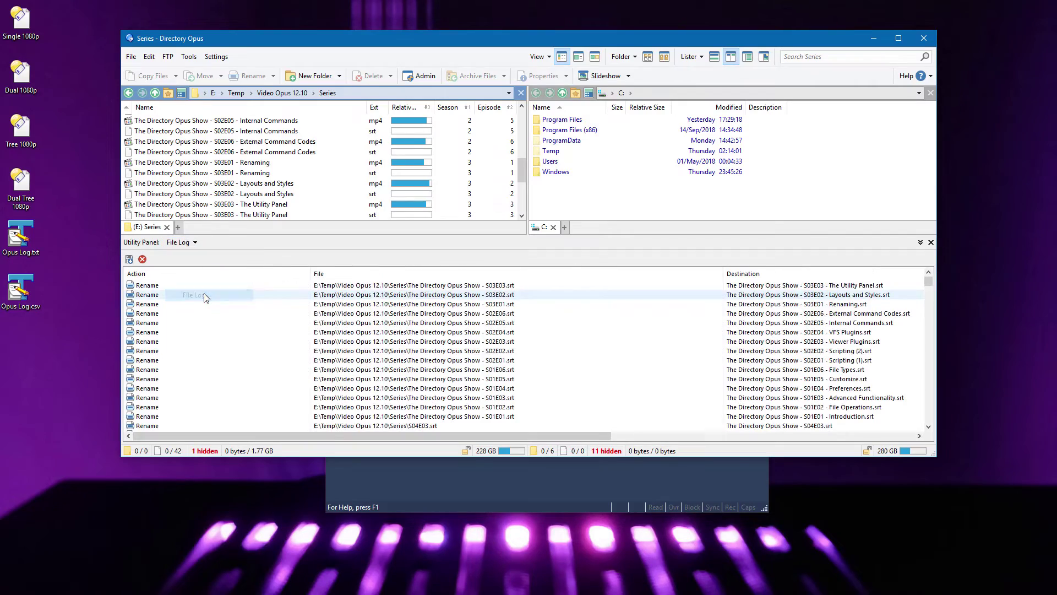
click(130, 261)
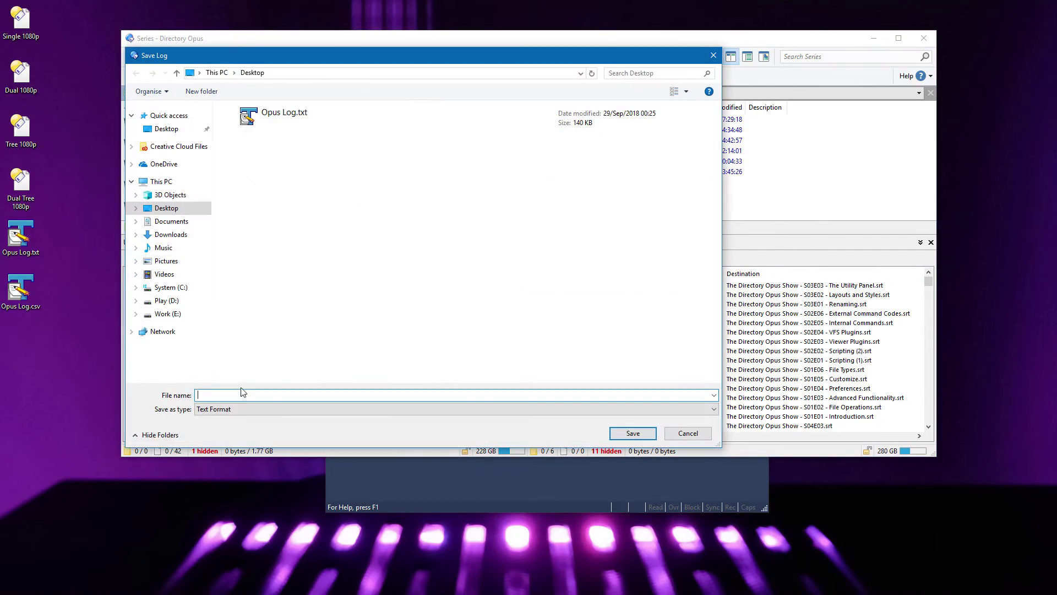
click(229, 409)
click(249, 421)
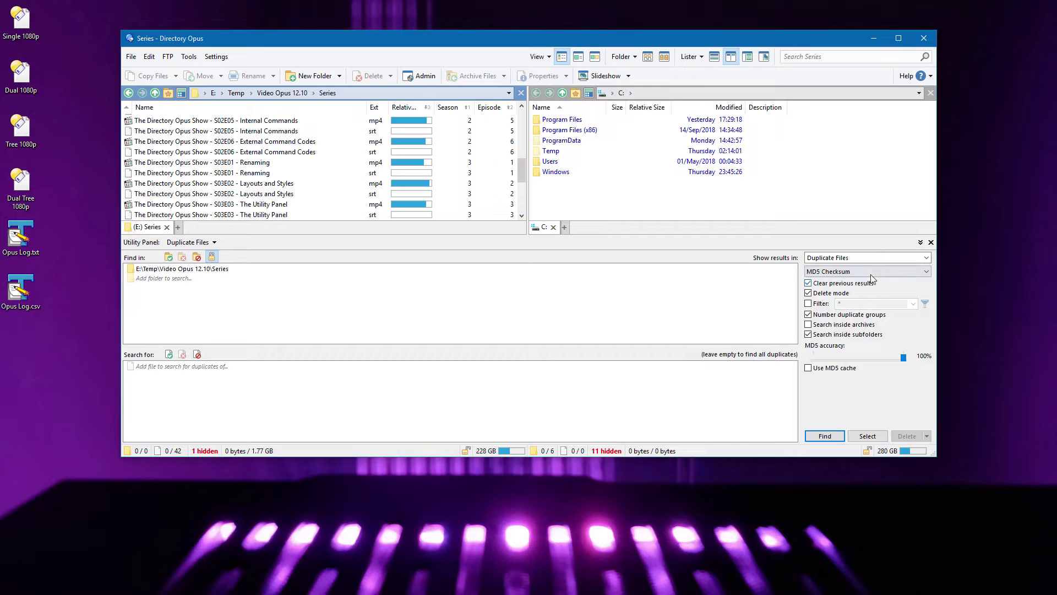
click(871, 274)
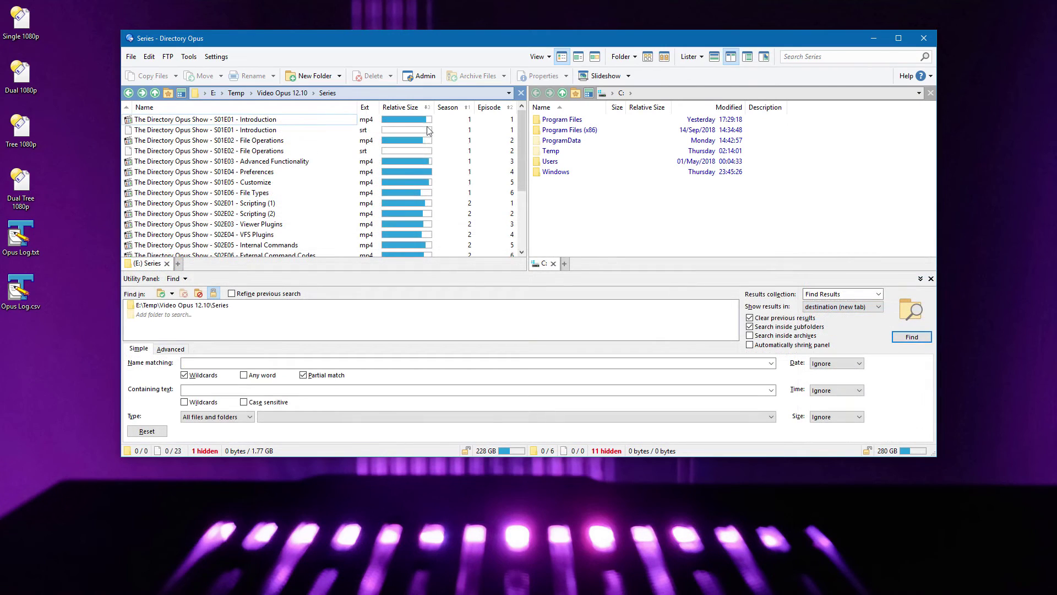
Enter a regex: name pattern in the Find panel and search for the Series episodes
click(282, 363)
text(regex:s\d\de01)
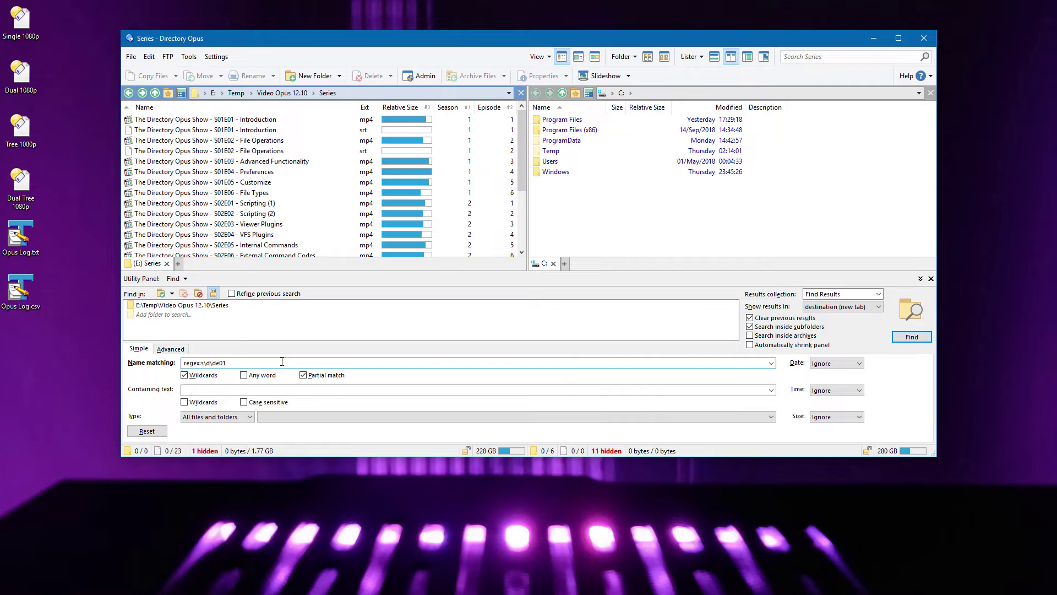
key(Return)
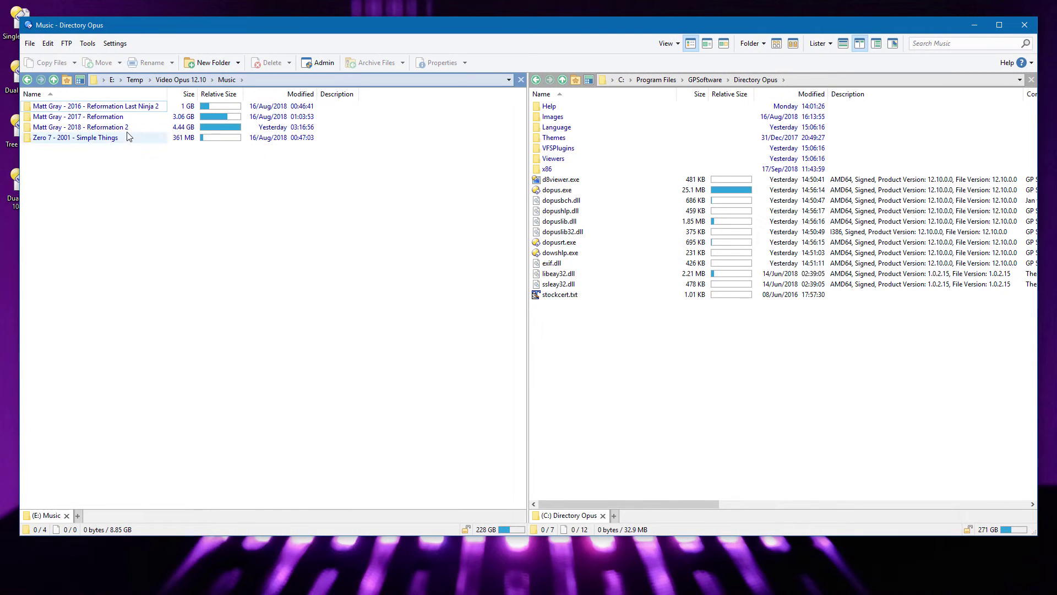
Copy 2017 Reformation, 2018 Reformation 2, Zero 7 and 2016 Reformation into the program folder as queued jobs
click(126, 120)
click(50, 64)
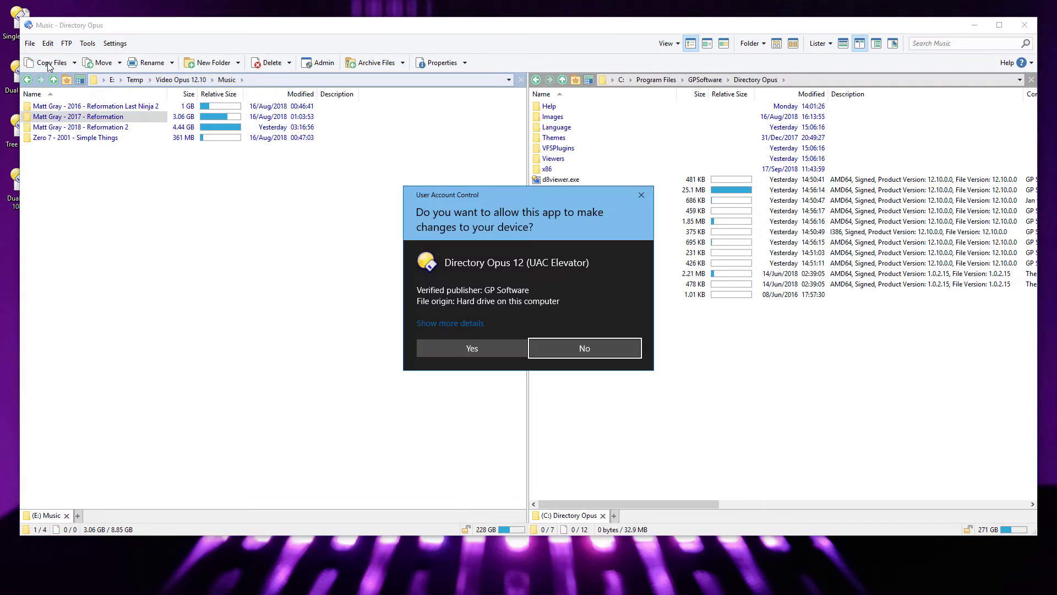
click(455, 344)
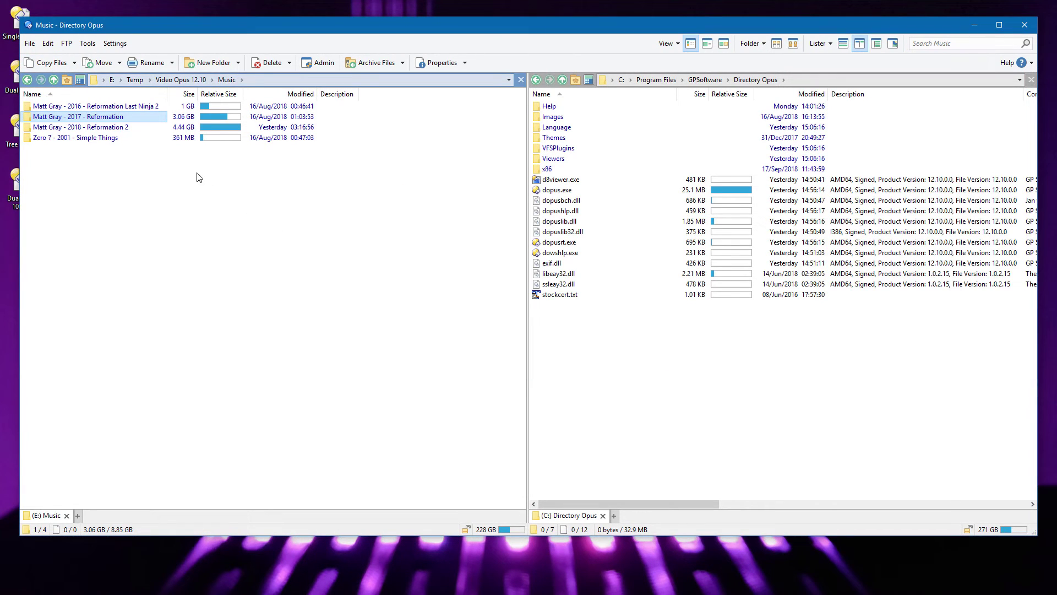
click(103, 128)
click(49, 64)
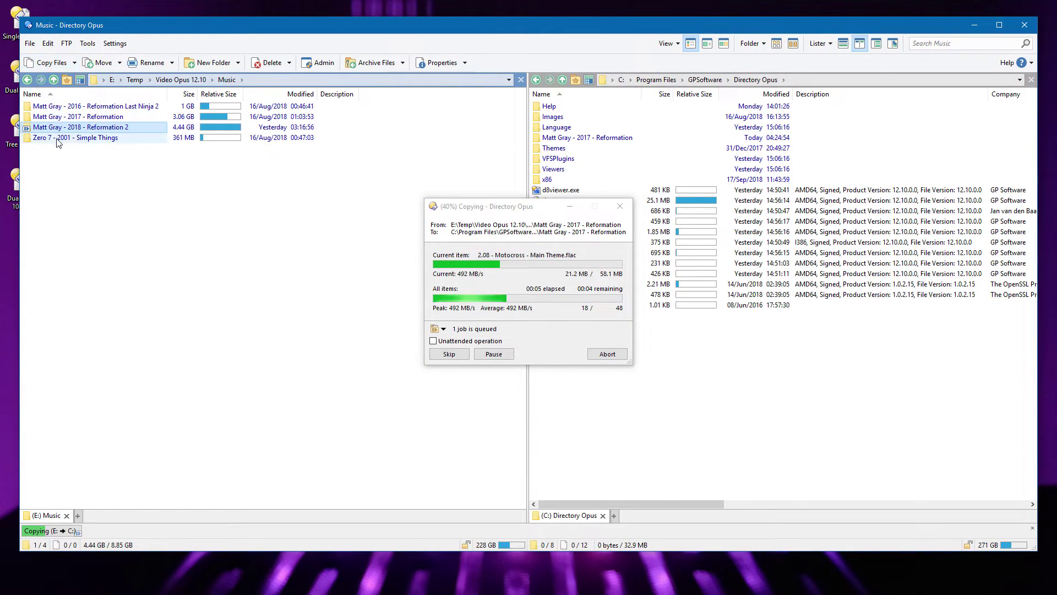
click(49, 64)
click(94, 107)
click(49, 63)
click(438, 330)
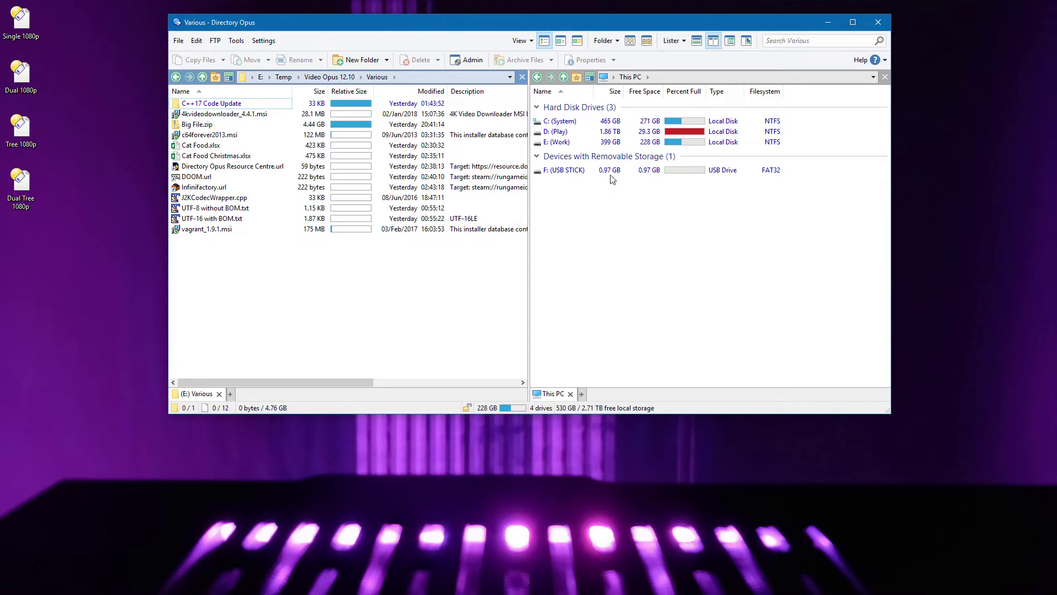
Open the F: USB stick, copy the selected file onto it, and retry after the copy error
double_click(565, 171)
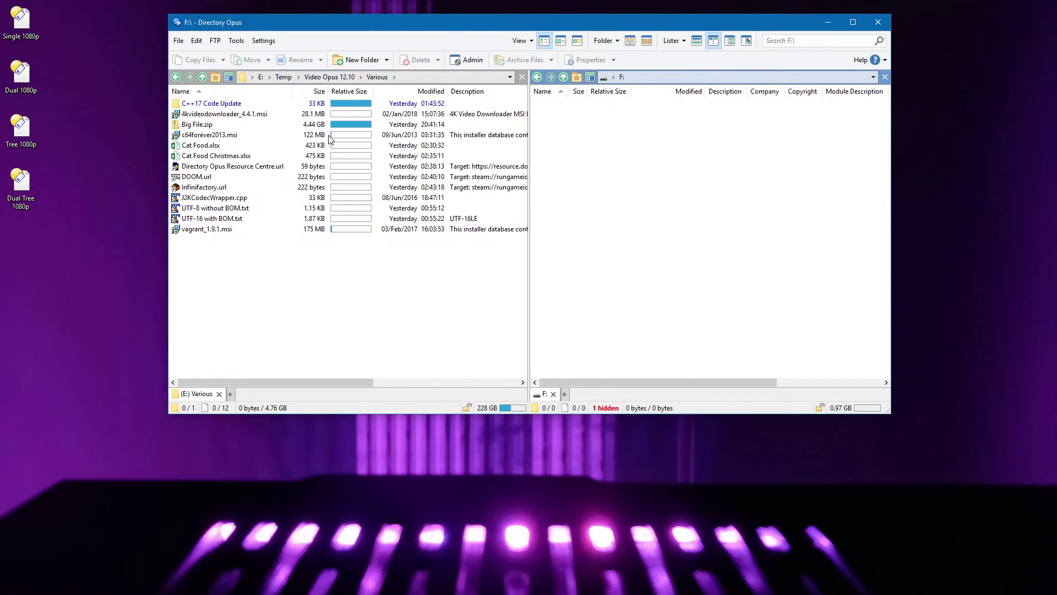
click(233, 125)
click(200, 61)
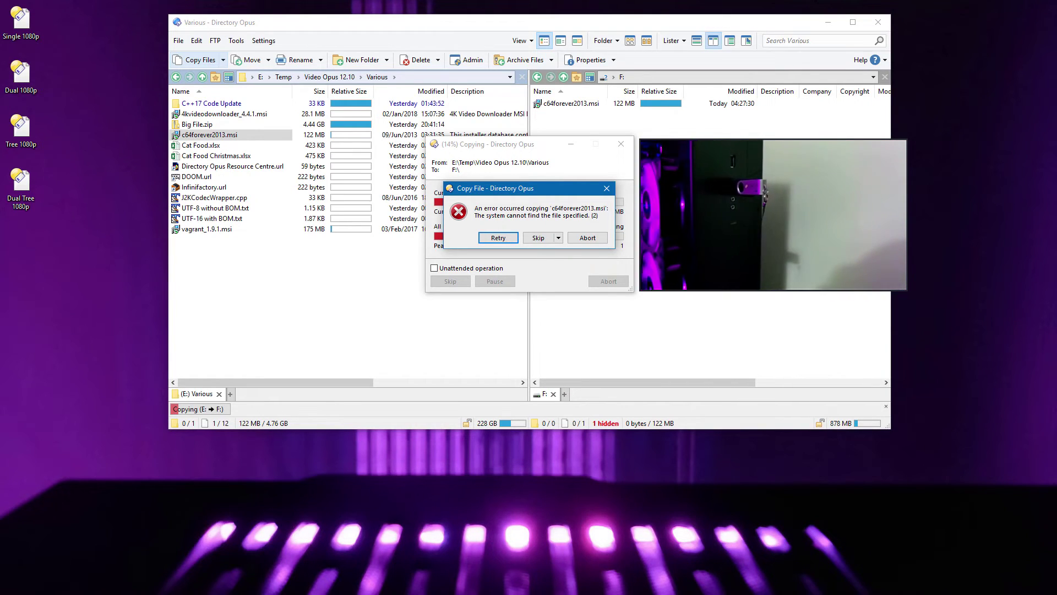
key(Return)
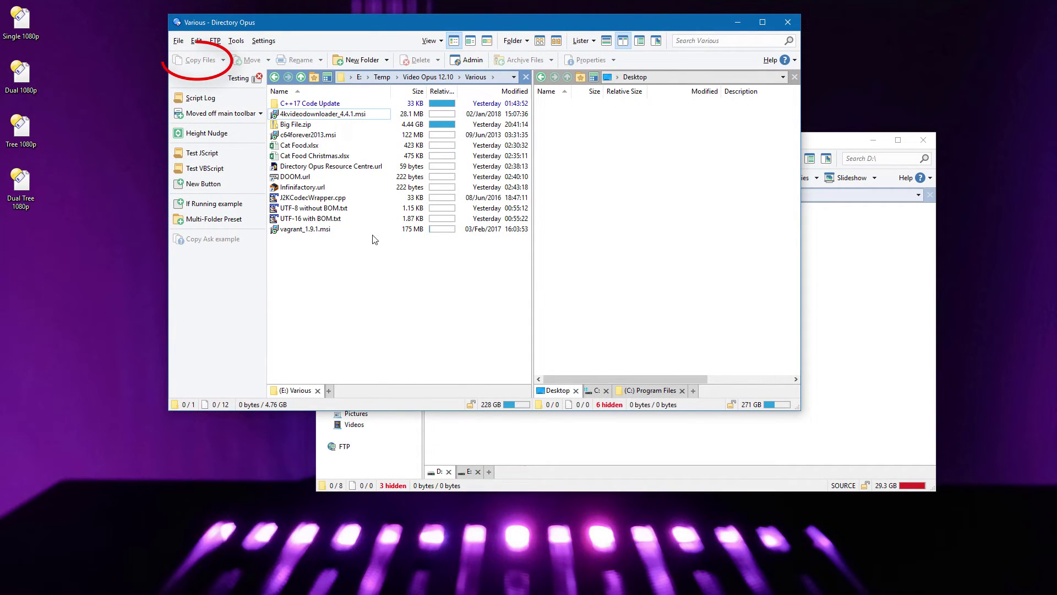
Abort the Big File.zip copy, drag the selection to the Desktop, then run Copy Ask targeting Program Files
click(308, 126)
shift+click(309, 200)
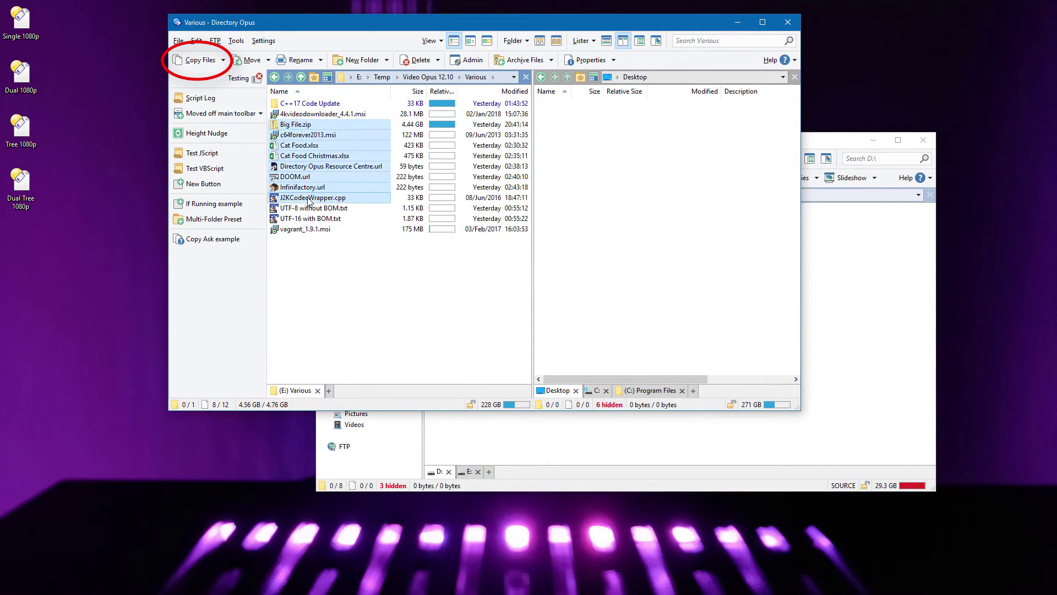
click(196, 64)
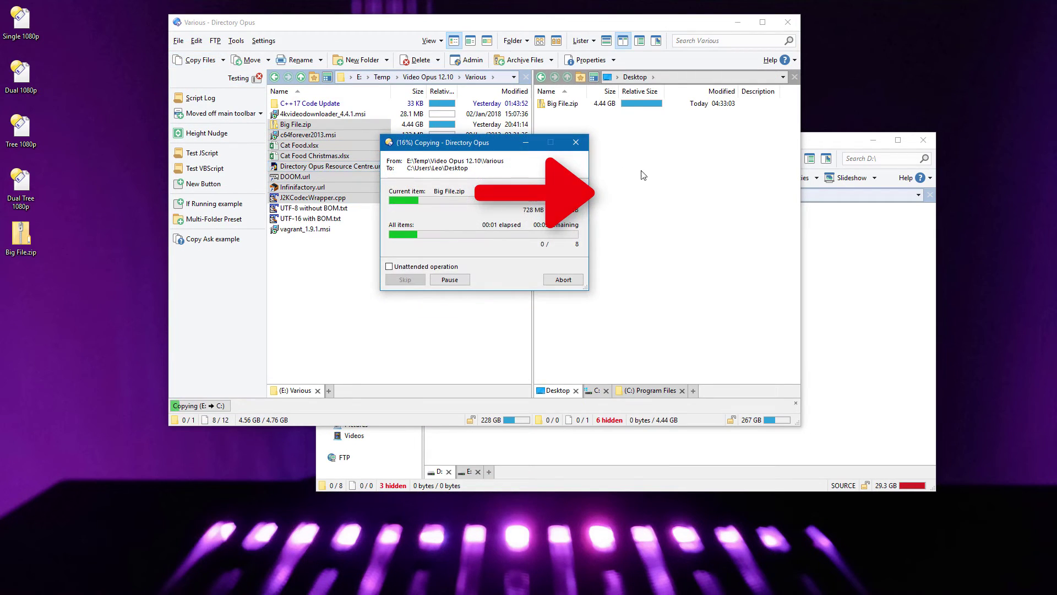
click(574, 281)
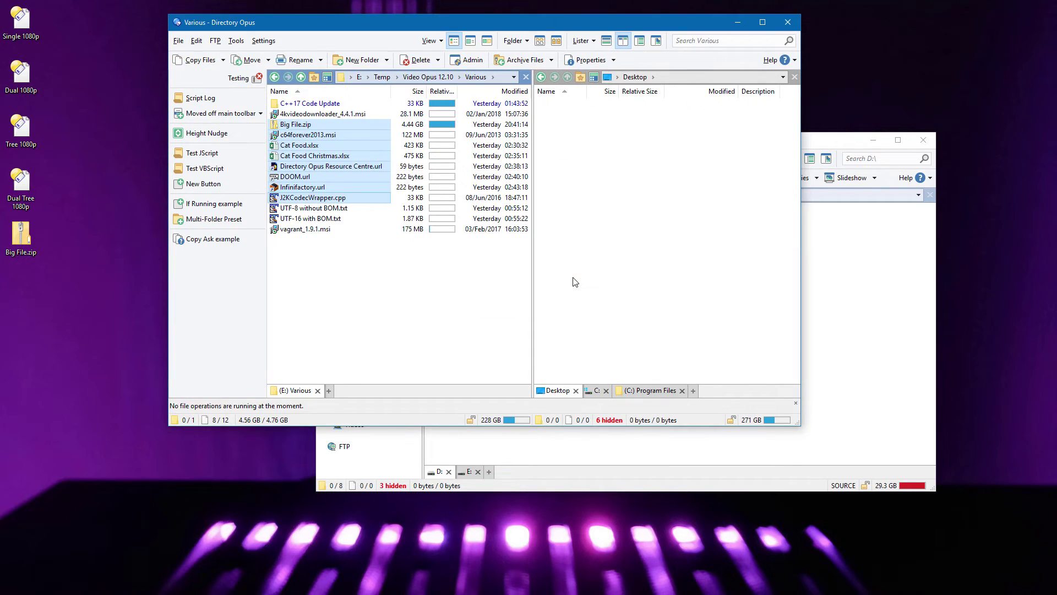
mouse_move(337, 125)
mouse_down()
mouse_move(624, 163)
mouse_move(337, 145)
mouse_up()
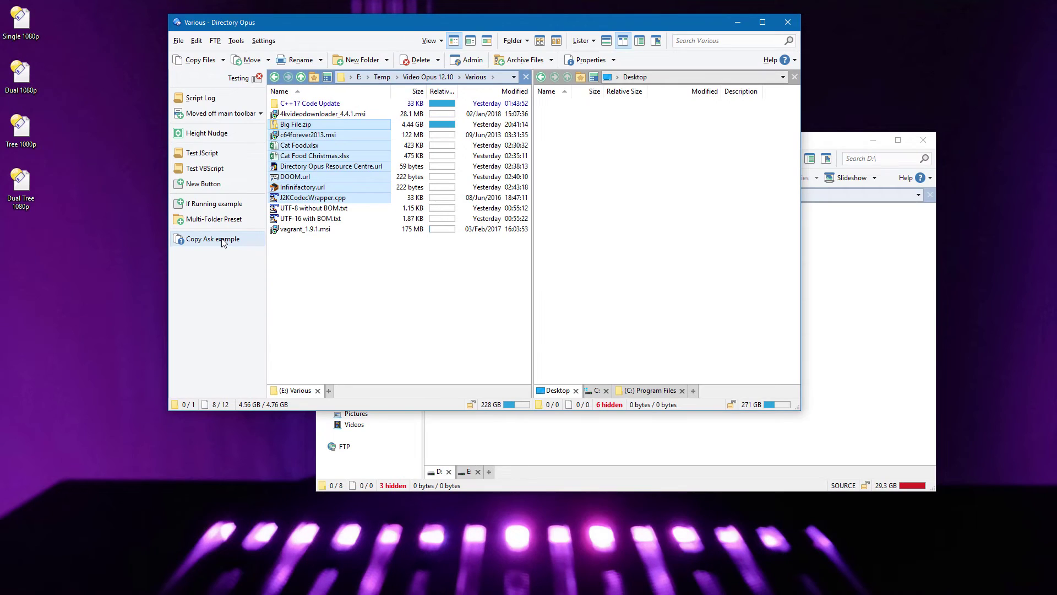
click(223, 242)
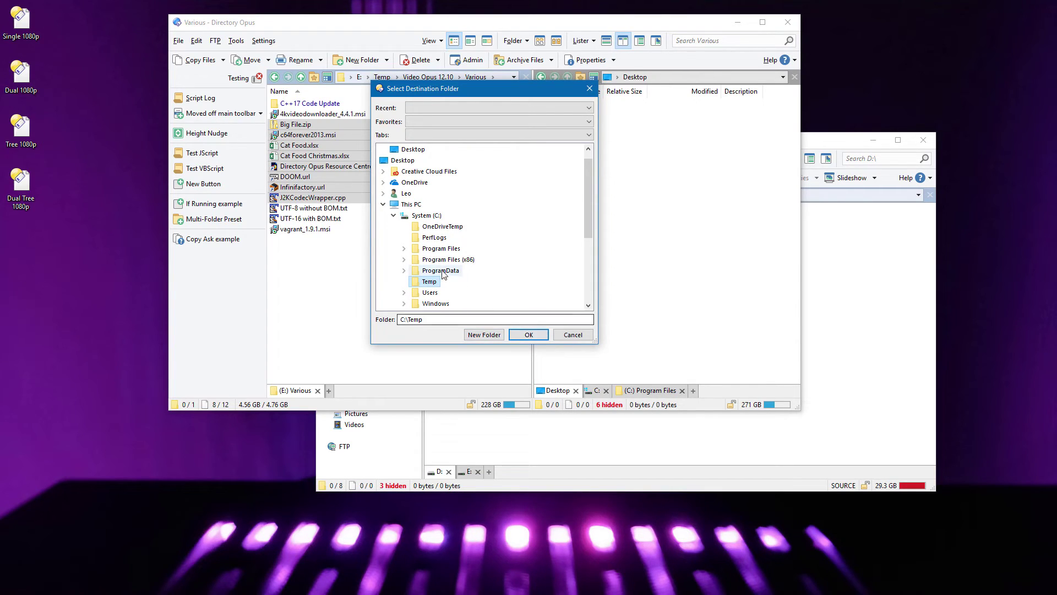
click(438, 248)
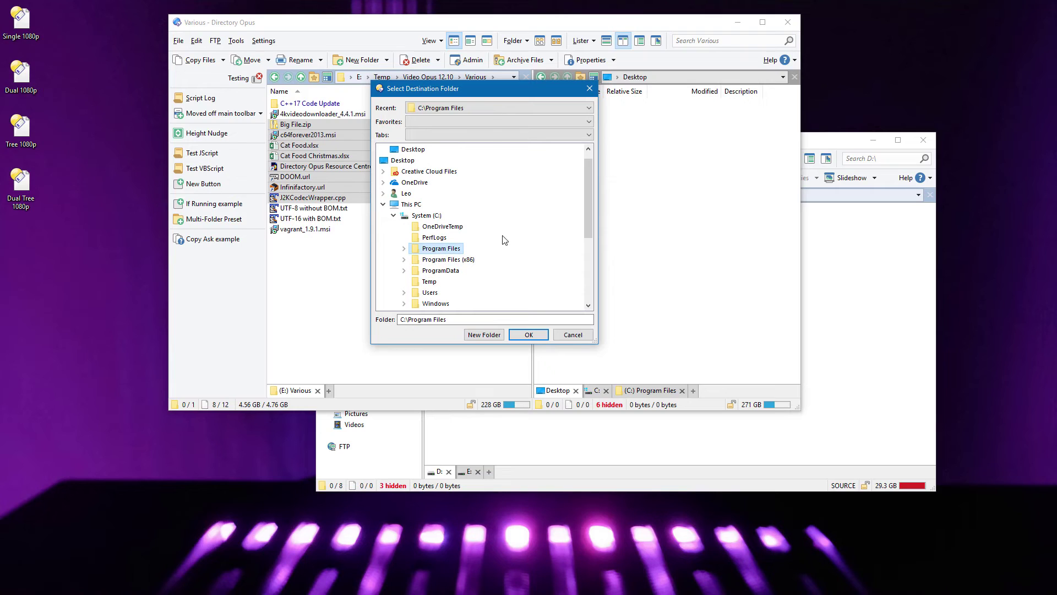
Cycle the tree folder name through upper, lower, word and sentence case, ending with capitalised words
click(439, 136)
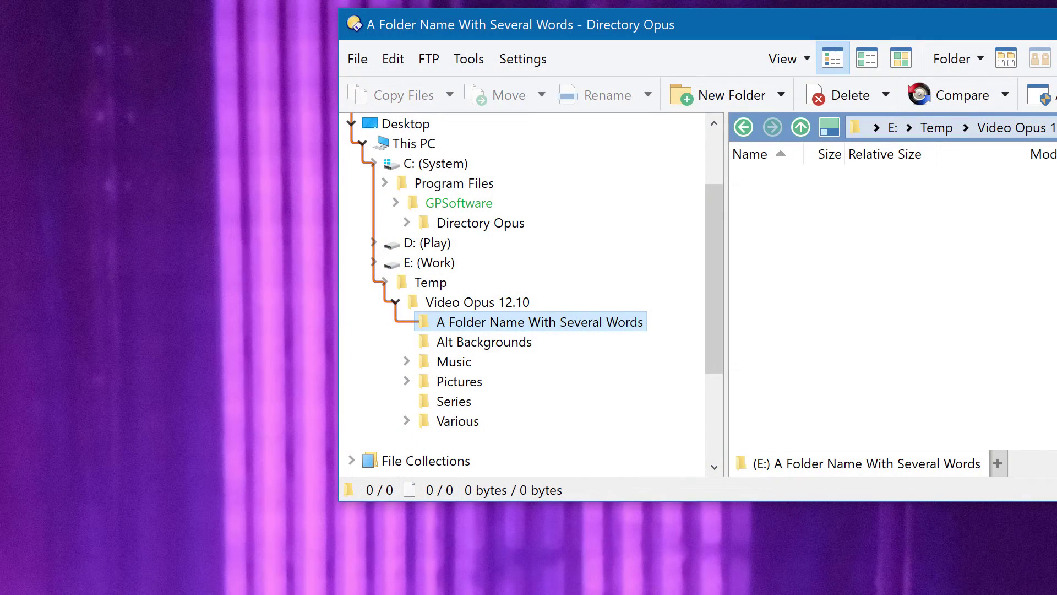
key(F2)
key(ctrl+u)
key(ctrl+l)
key(ctrl+w)
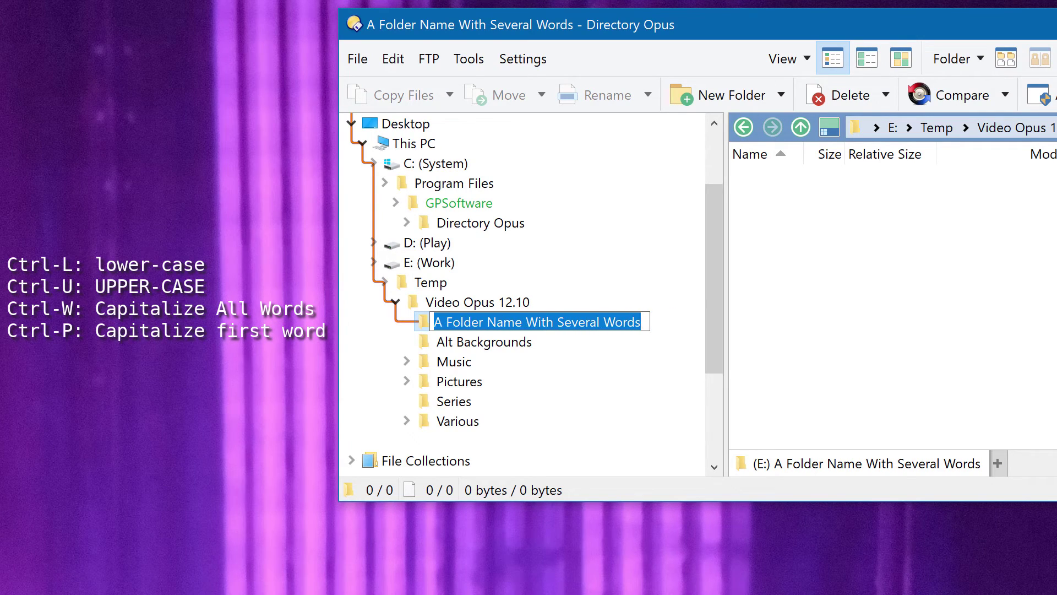
key(ctrl+p)
key(ctrl+w)
key(ctrl+u)
key(ctrl+l)
key(ctrl+w)
key(ctrl+u)
key(ctrl+w)
Append the year to the folder names, fixing Music 2017 to 'Music 2018' beside 'Pictures 2018'
key(Tab)
key(Tab)
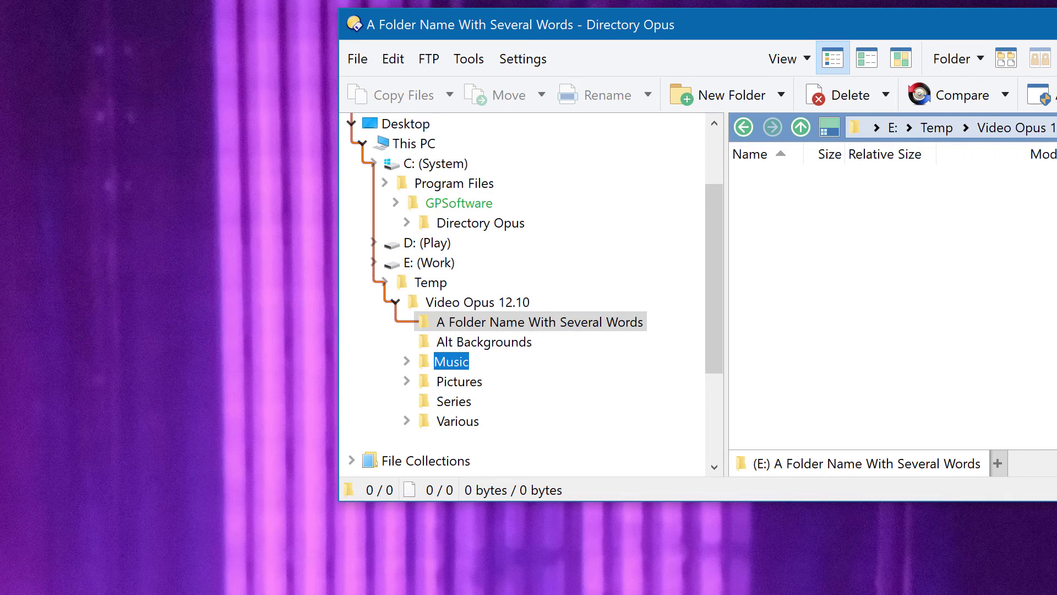
key(End)
text(2017)
key(Tab)
key(End)
text(2018)
key(shift+Tab)
key(End)
key(BackSpace)
text(8)
key(Tab)
key(Tab)
key(End)
key(shift+Tab)
key(shift+Tab)
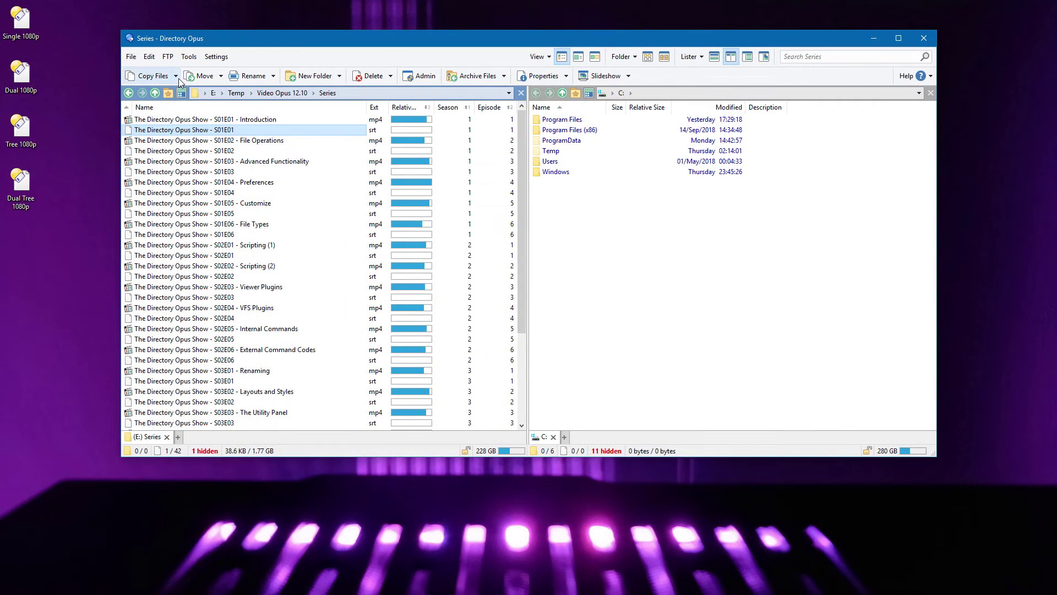
Copy the S01E01 subtitle file with Copy As, caret at the start of the new name
click(175, 77)
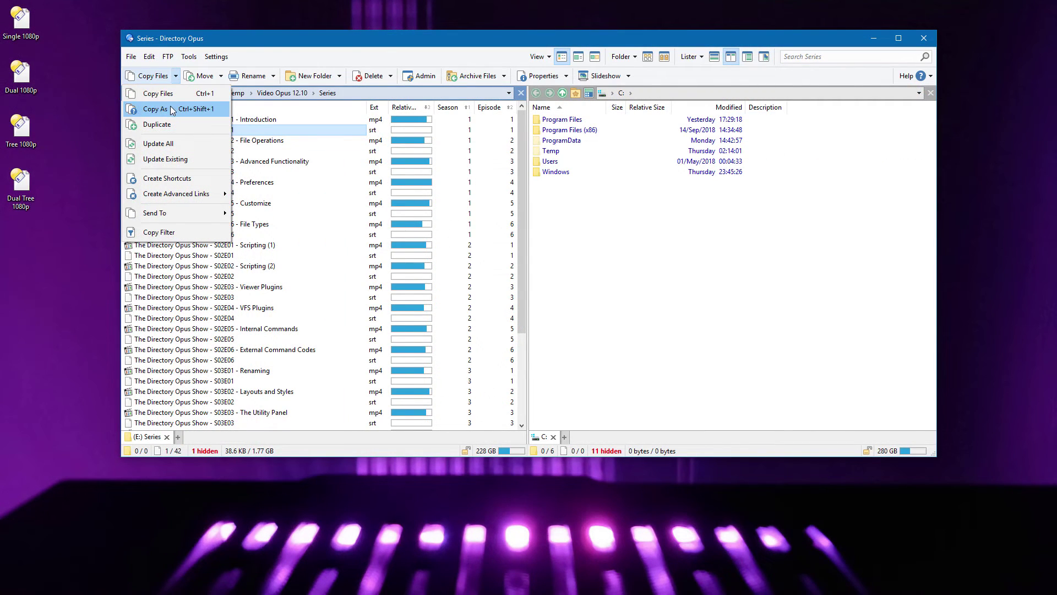
click(170, 106)
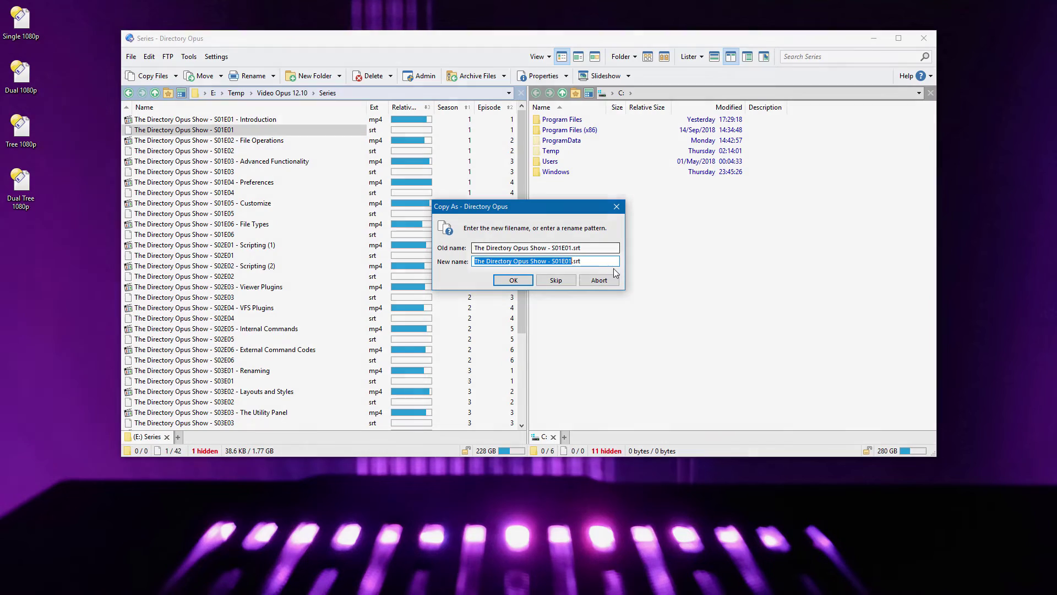
key(Home)
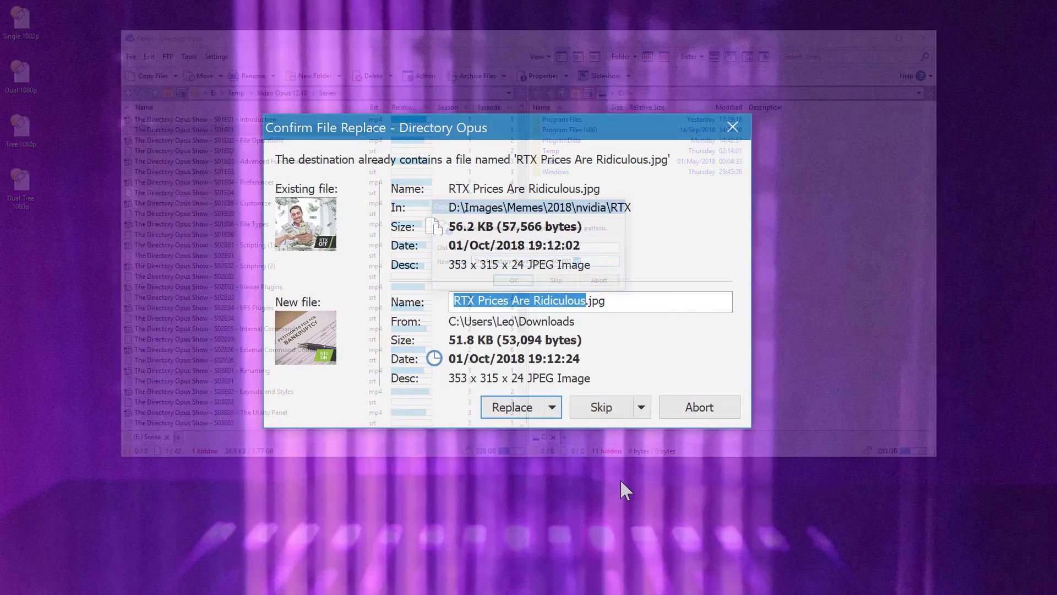
Upper-case the incoming file's base name to 'RTX PRICES ARE RIDICULOUS.jpg', keeping the extension
key(shift)
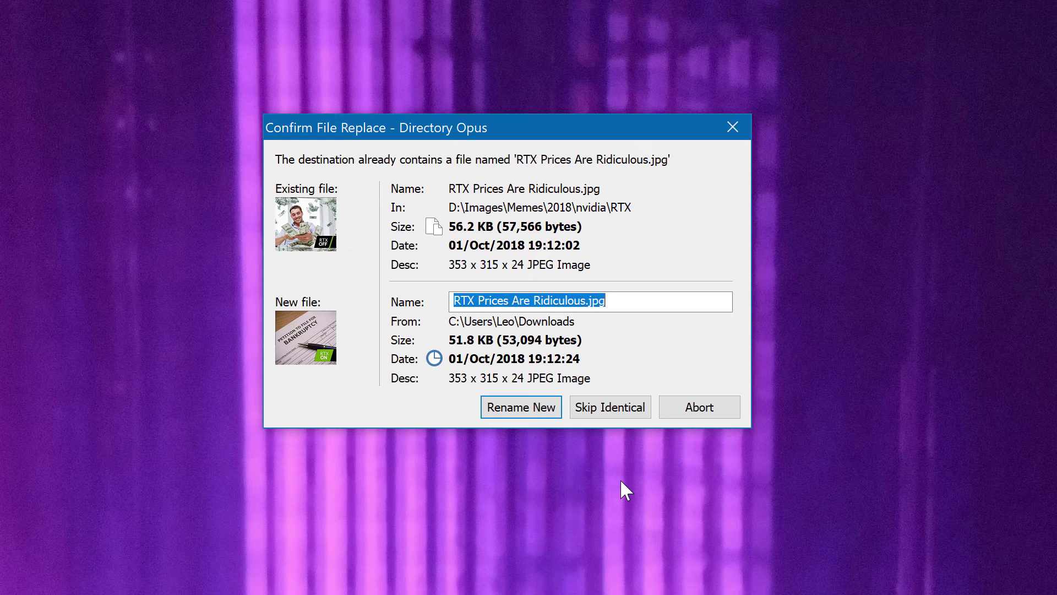
key(F2)
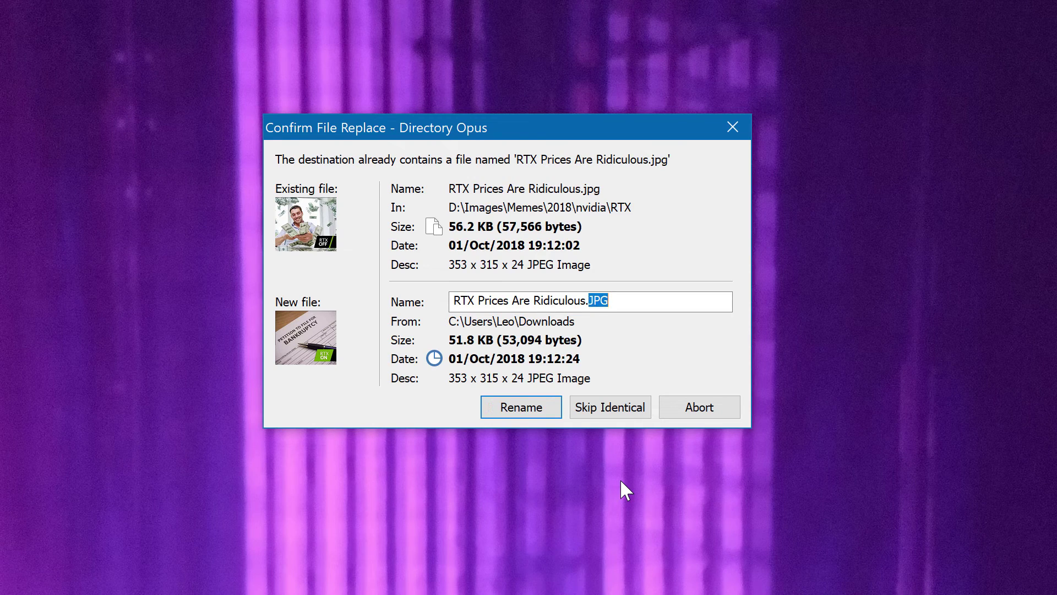
key(F2)
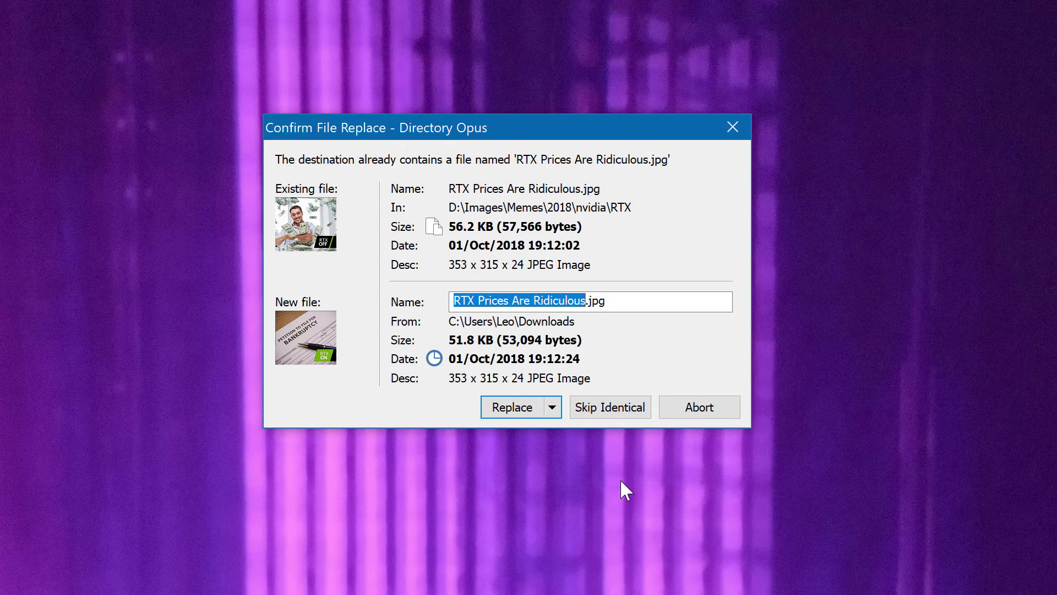
key(F2)
key(F2)
key(F2)
key(F2)
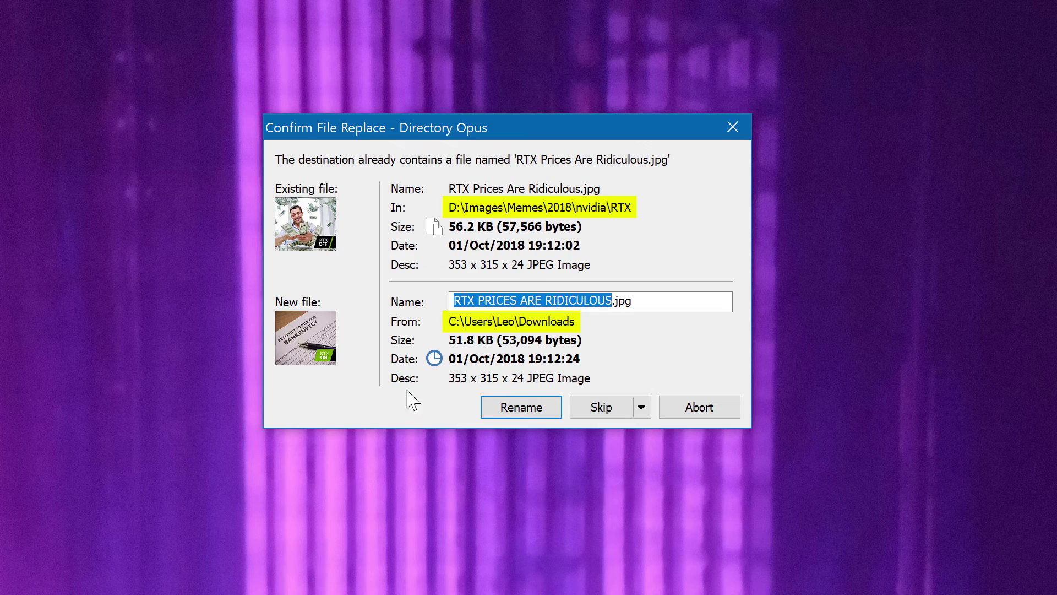
mouse_move(320, 335)
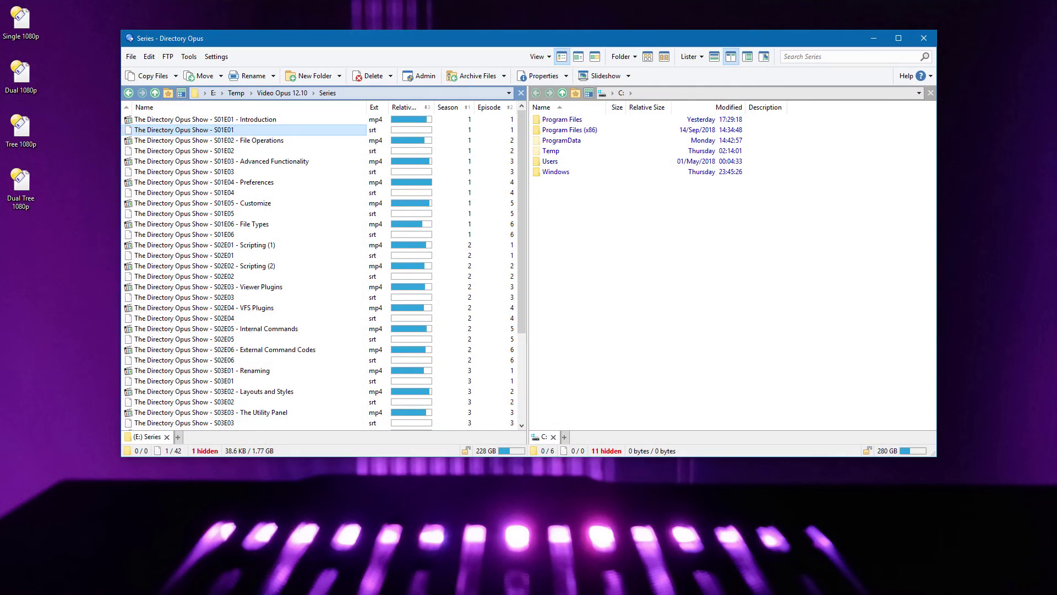
Rename the season 1 subtitle files, S01E01 to S01E06, to match their episode video titles
key(F2)
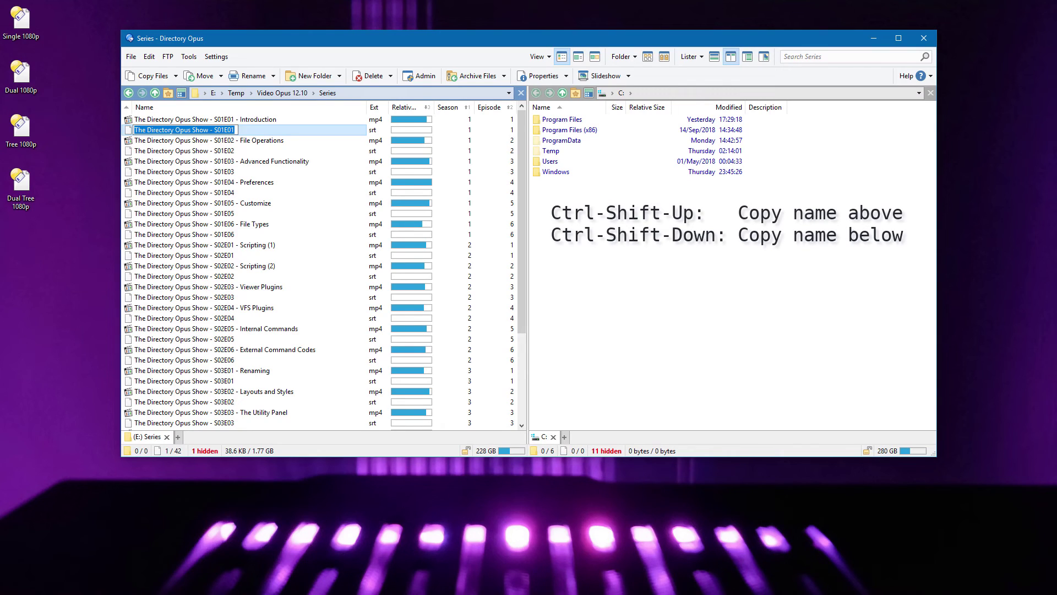
key(ctrl+shift+Up)
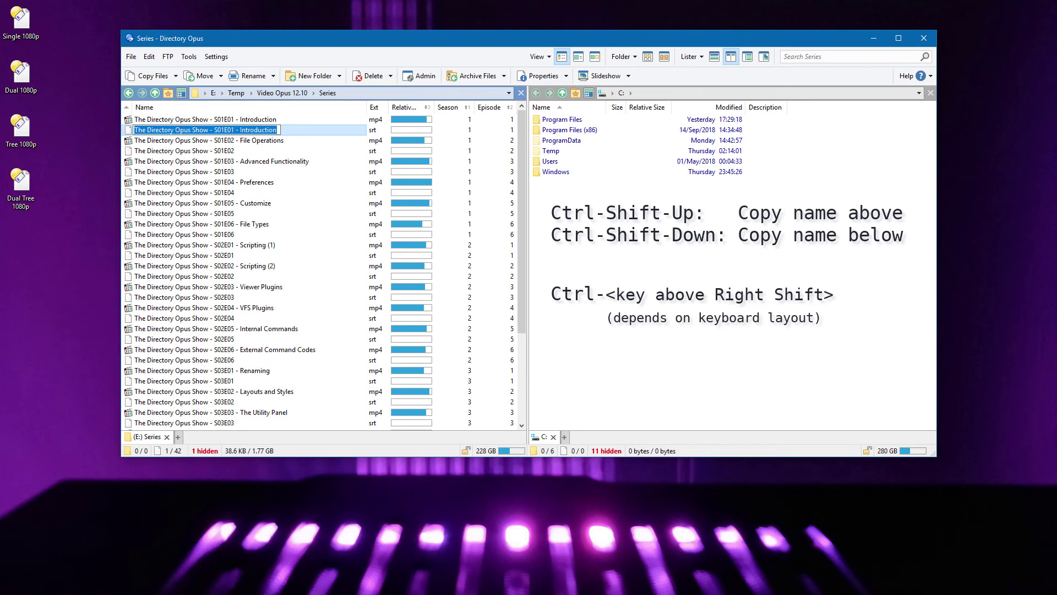
key(Down)
key(Down)
key(ctrl+shift+Up)
key(Down)
key(Down)
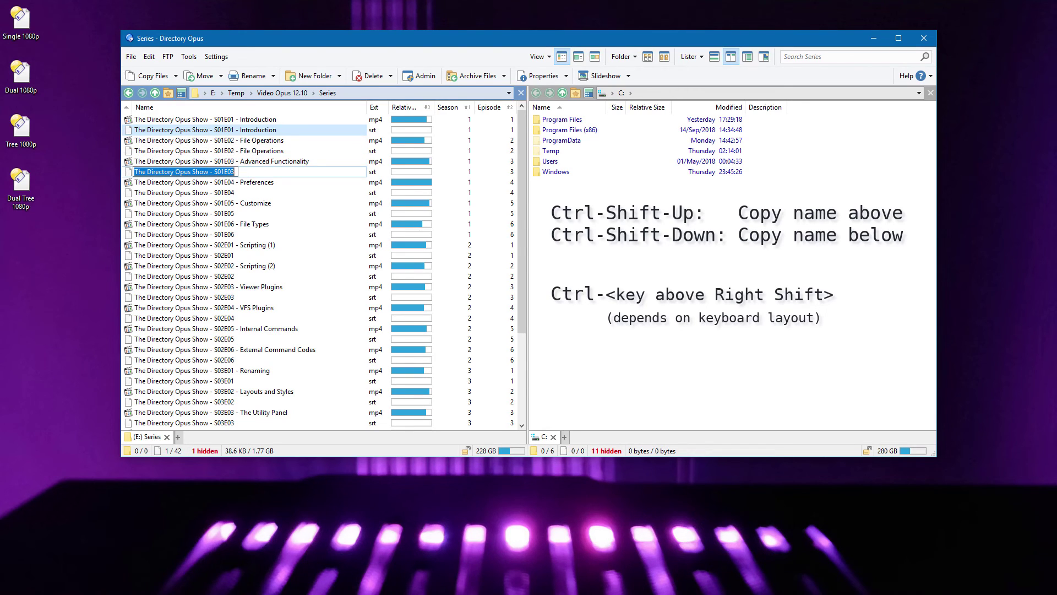
key(ctrl+shift+Up)
key(Down)
key(Down)
key(ctrl+shift+Up)
key(Down)
key(Down)
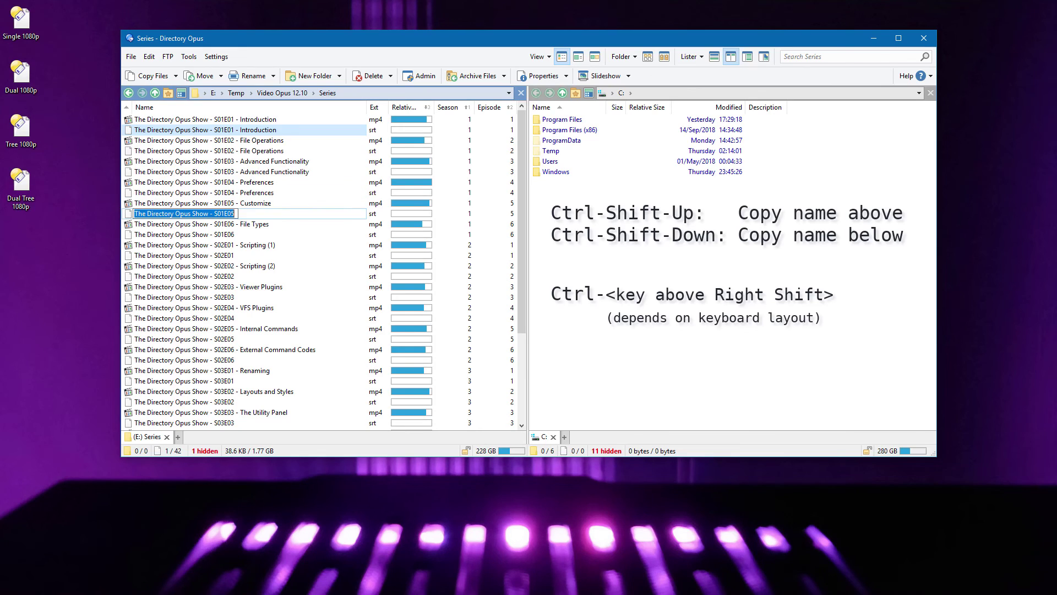
key(ctrl+shift+Up)
Give the season 2 and 3 subtitles, through S03E03, their videos' titles and commit
key(Down)
key(Down)
key(ctrl+shift+Up)
key(Down)
key(Down)
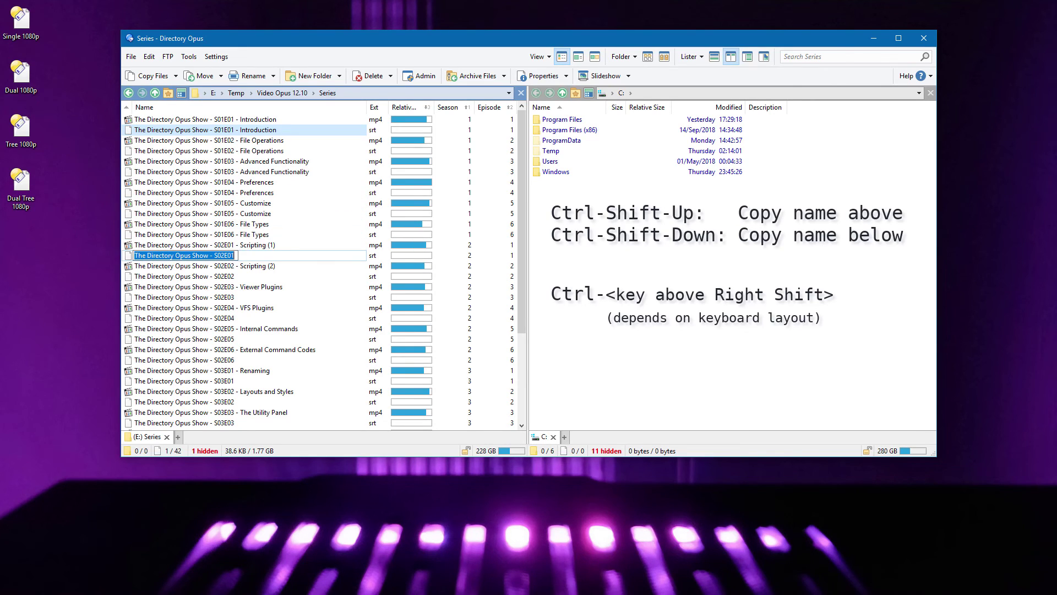
key(ctrl+shift+Up)
key(Down)
key(Down)
key(ctrl+shift+Up)
key(Down)
key(Down)
key(ctrl+shift+Up)
key(Down)
key(Down)
key(ctrl+shift+Up)
key(Down)
key(Down)
key(ctrl+shift+Up)
key(Down)
key(Down)
key(ctrl+shift+Up)
key(Down)
key(Down)
key(ctrl+shift+Up)
key(Down)
key(Down)
key(ctrl+shift+Up)
key(Down)
key(Down)
key(ctrl+shift+Up)
key(Return)
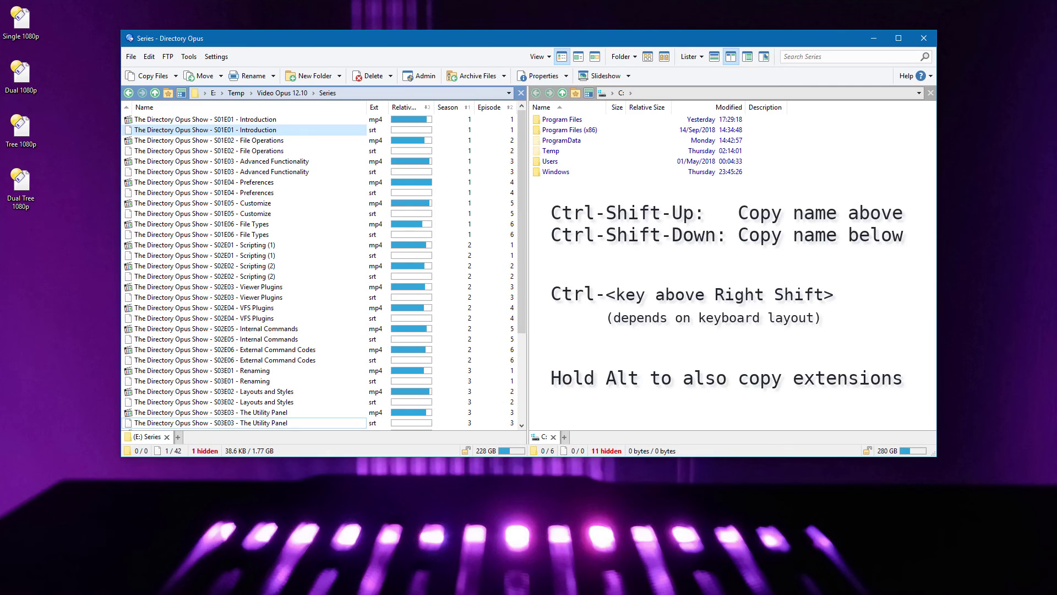